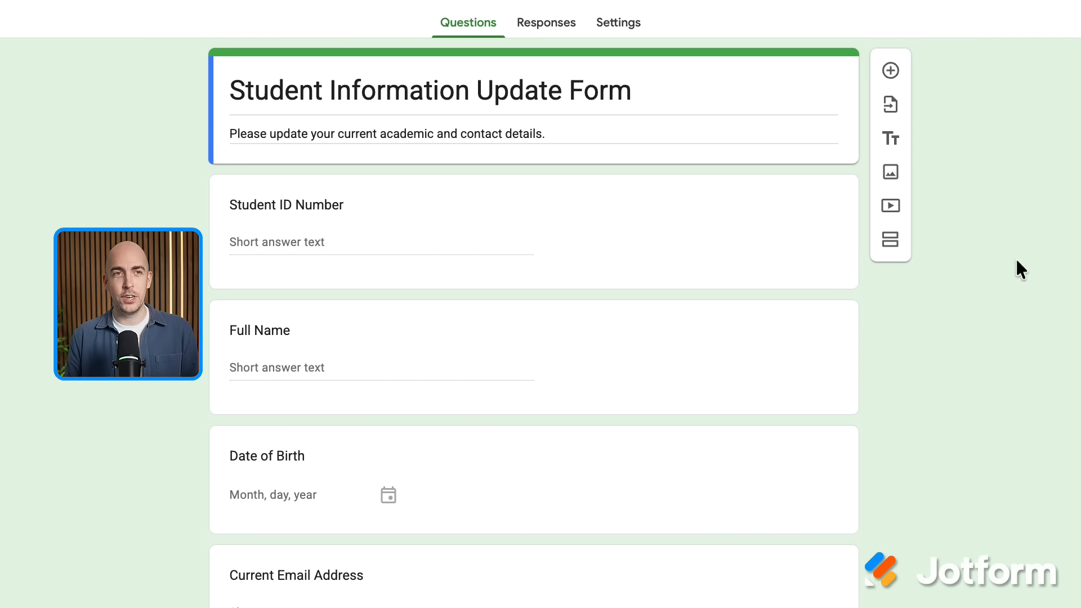
# Search the Google Workspace Marketplace for the Form Ranger add-on and open its listing
pyautogui.click(1040, 25)
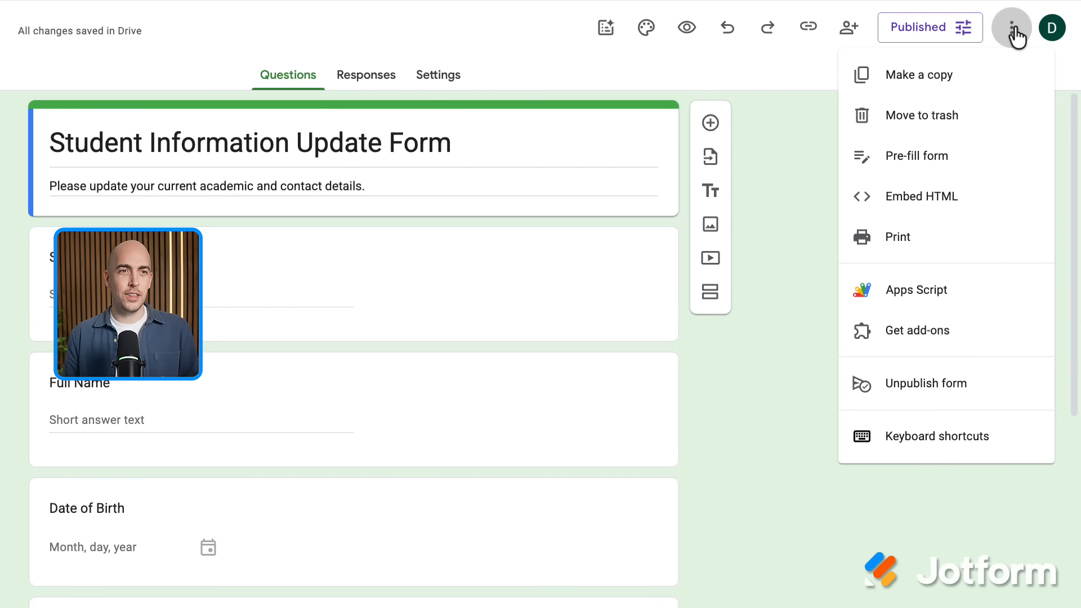
pyautogui.click(978, 329)
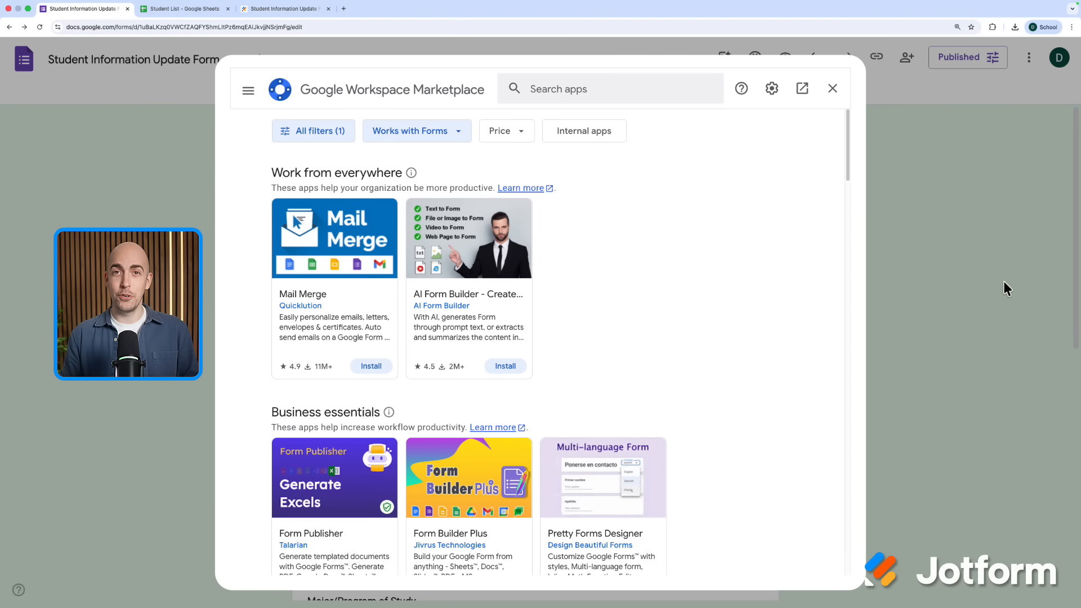
pyautogui.click(628, 84)
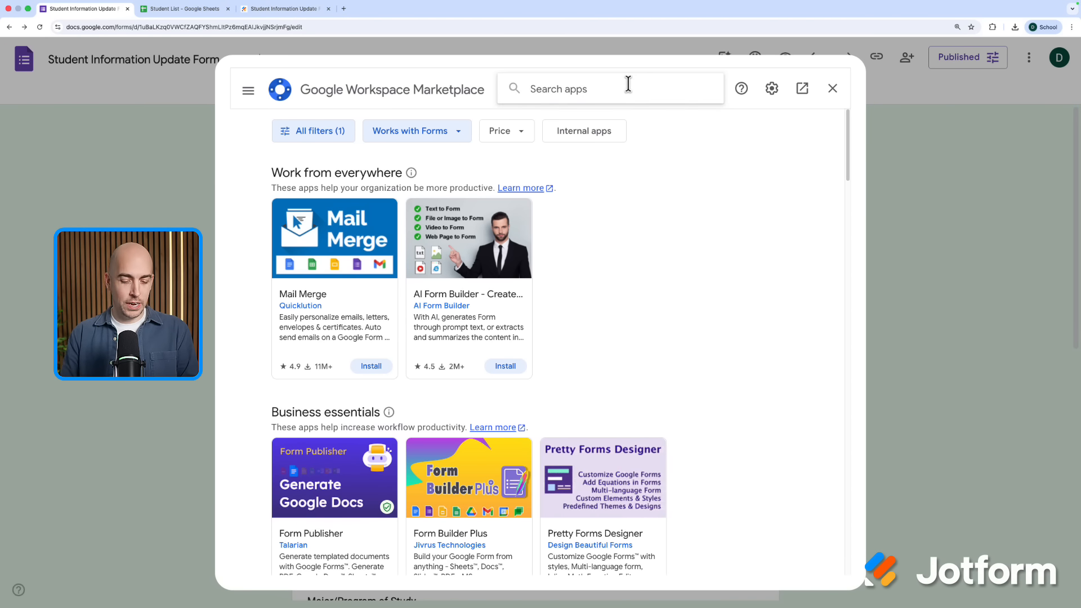
pyautogui.write('form r')
pyautogui.click(540, 102)
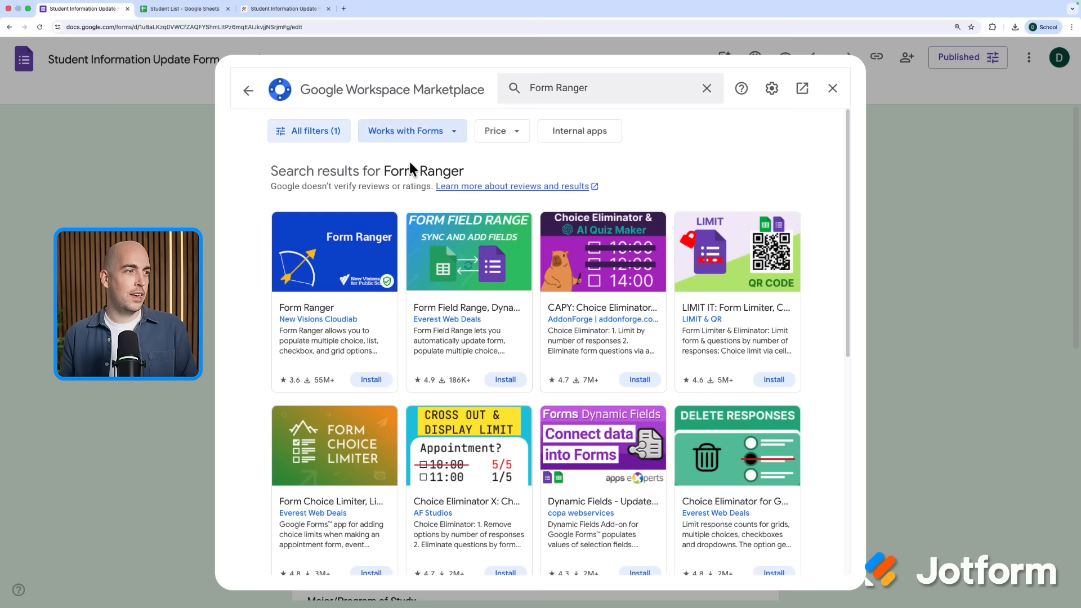
pyautogui.click(354, 248)
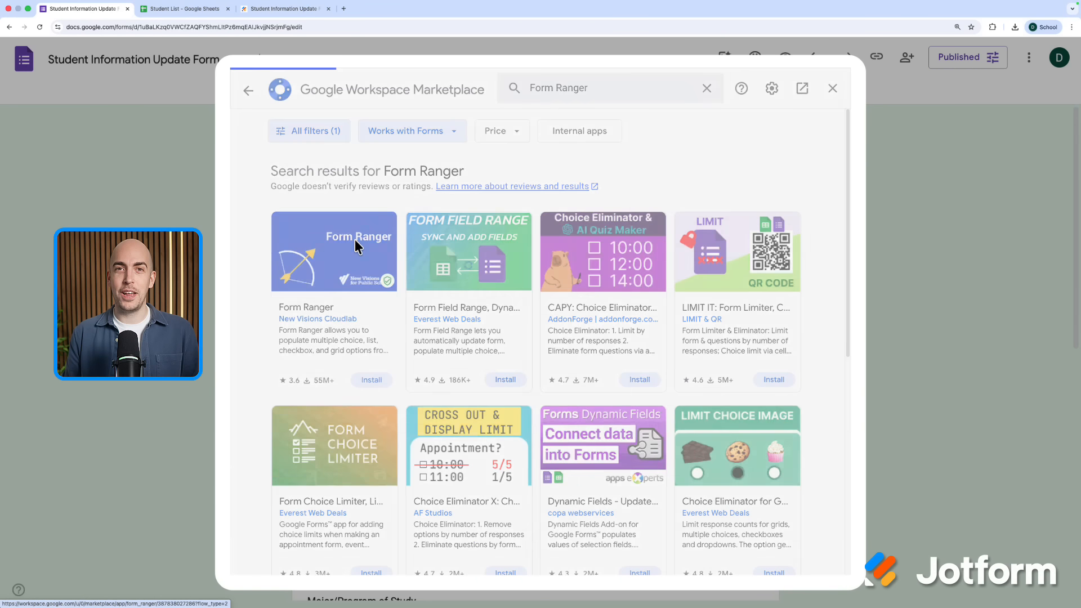
# Install Form Ranger as an individual, grant the requested Google account access and close the Marketplace
pyautogui.click(756, 218)
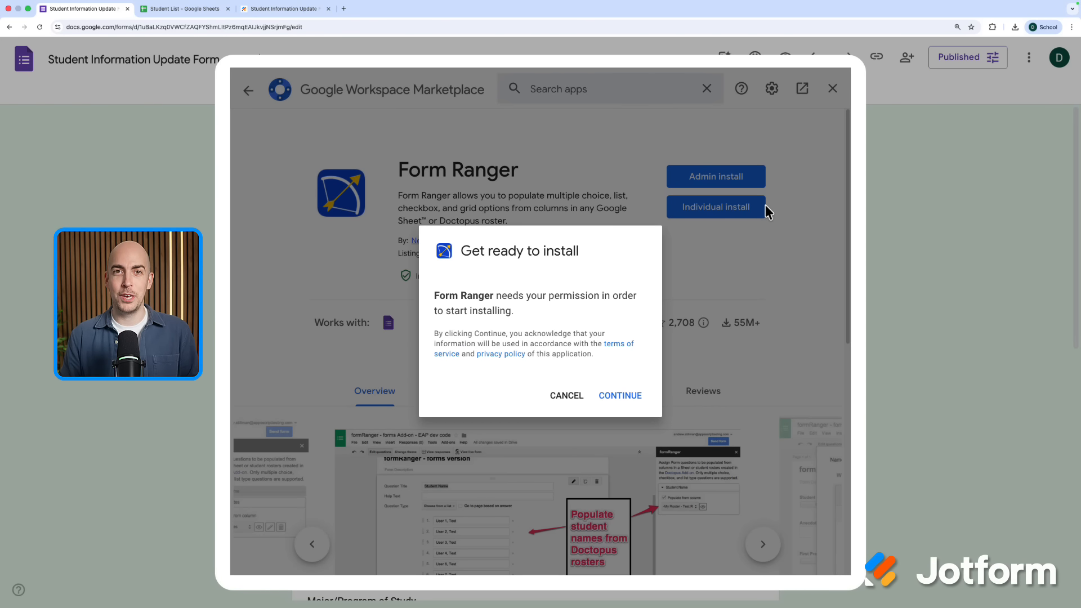
pyautogui.click(621, 395)
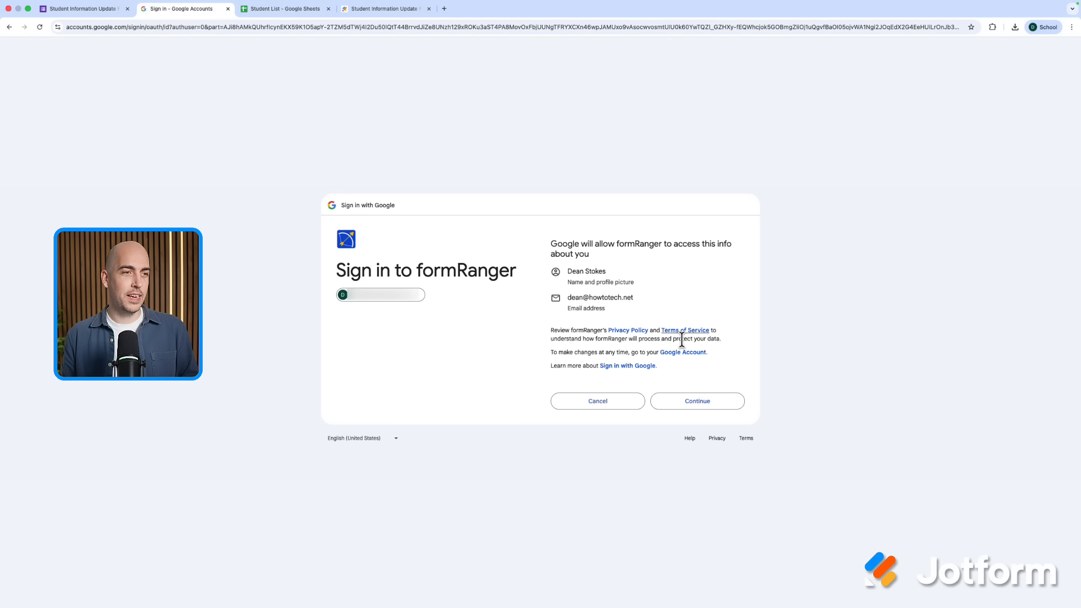
pyautogui.click(706, 401)
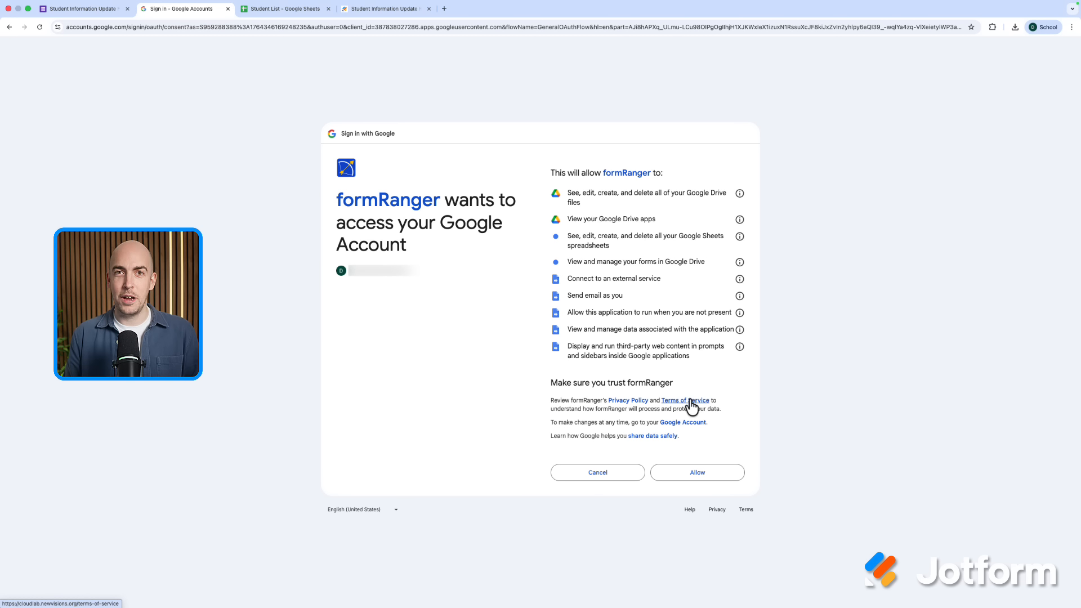
pyautogui.click(732, 474)
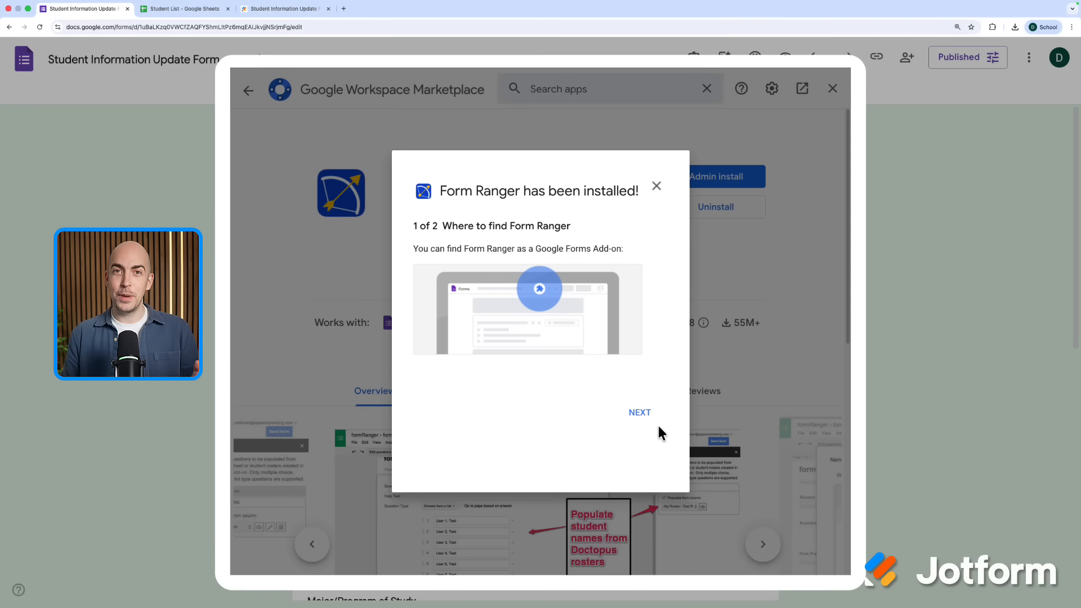
pyautogui.click(715, 331)
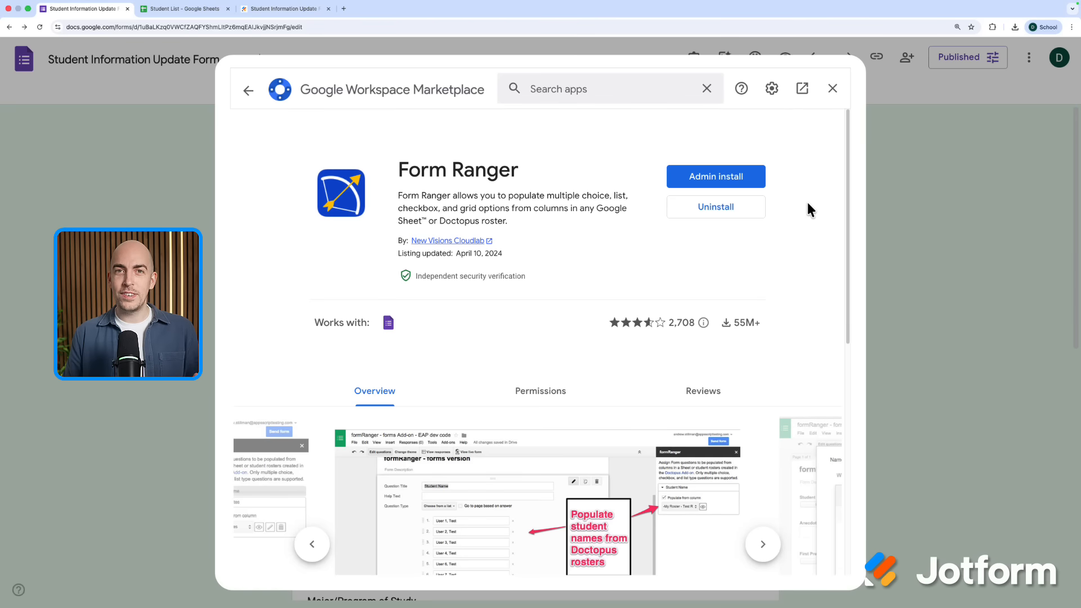
pyautogui.click(830, 96)
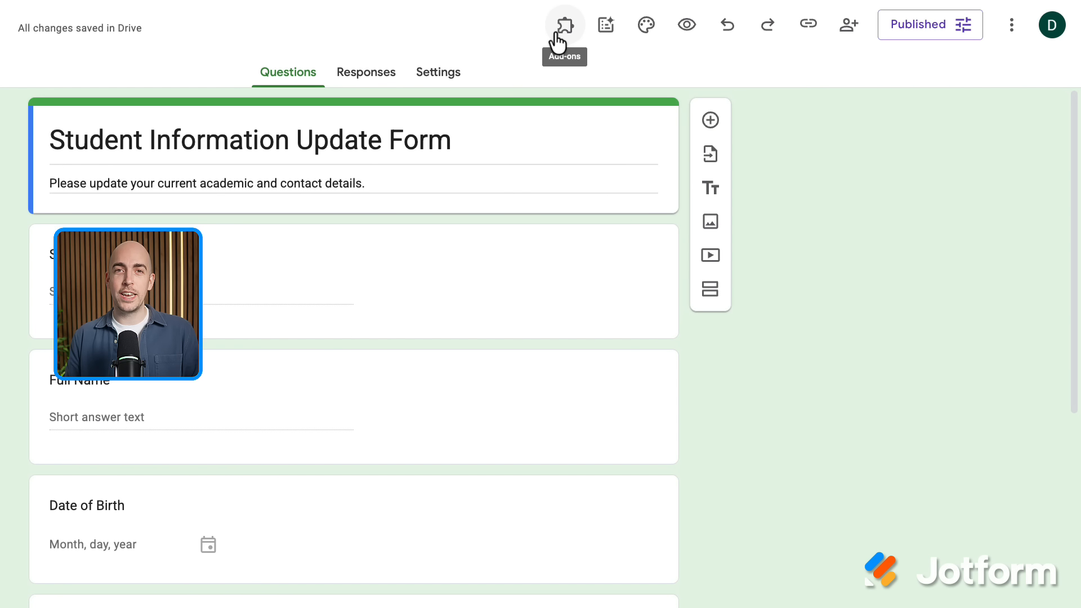
# Start the Form Ranger add-on for the Student Information Update Form
pyautogui.click(556, 34)
pyautogui.click(581, 87)
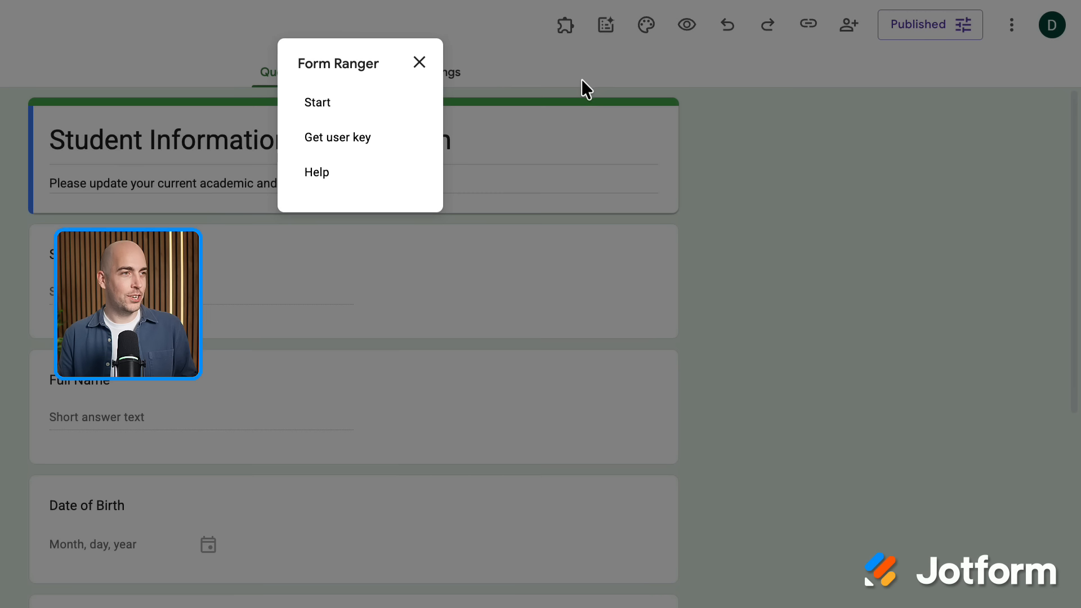
pyautogui.click(325, 107)
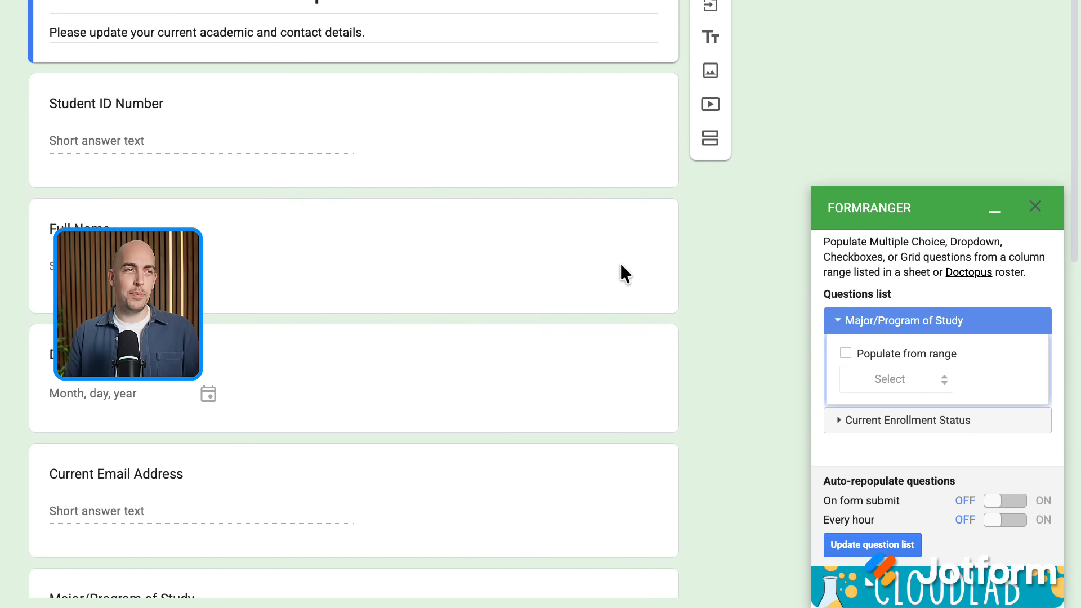
# Change the Student ID Number question to a dropdown and update Form Ranger's question list to include it
pyautogui.click(428, 169)
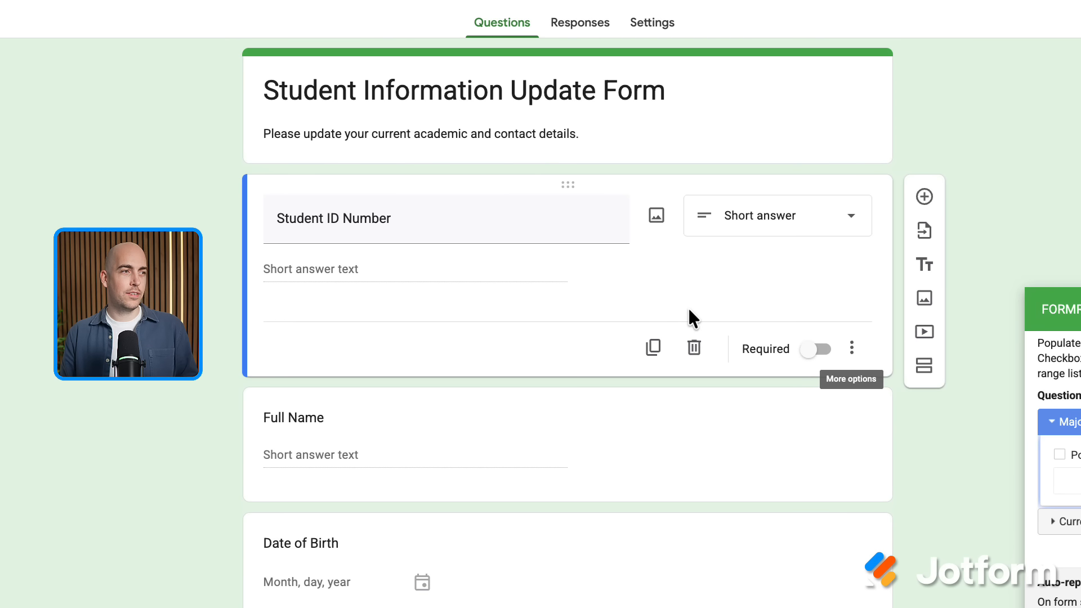
pyautogui.click(797, 229)
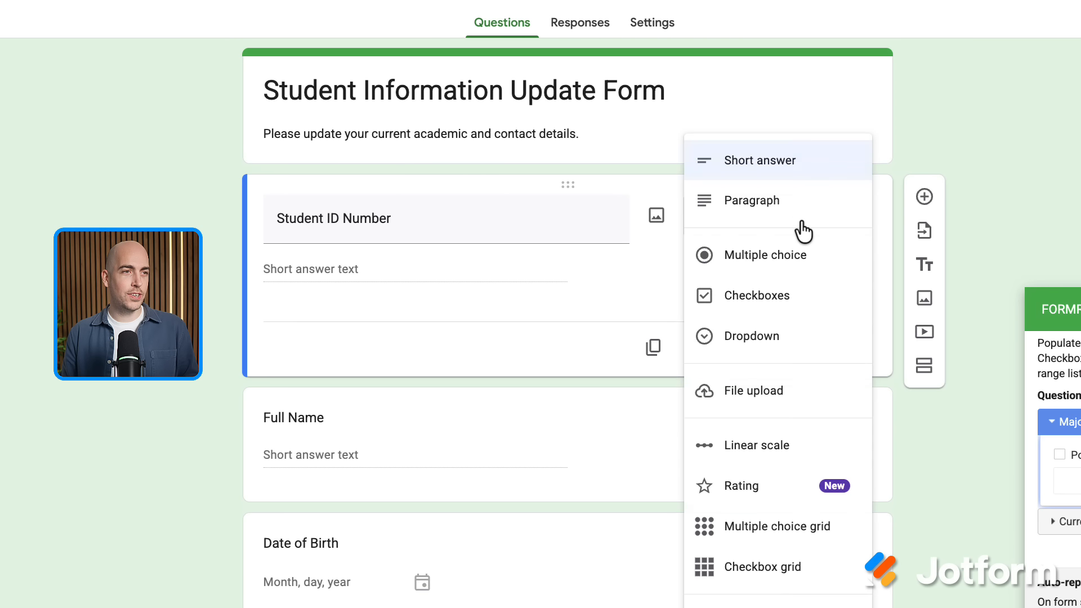
pyautogui.click(786, 337)
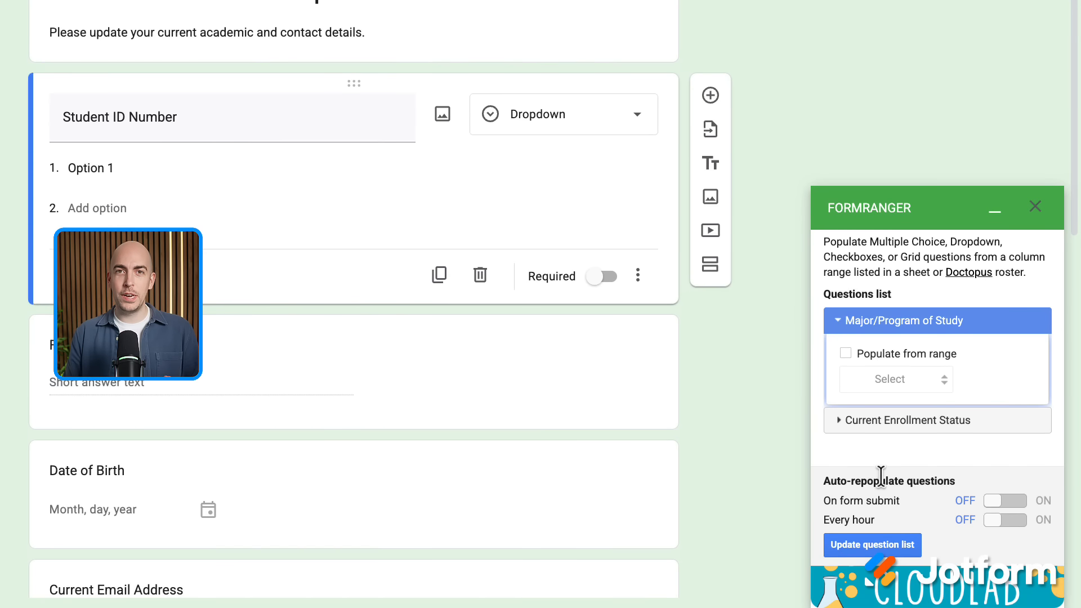
pyautogui.click(889, 550)
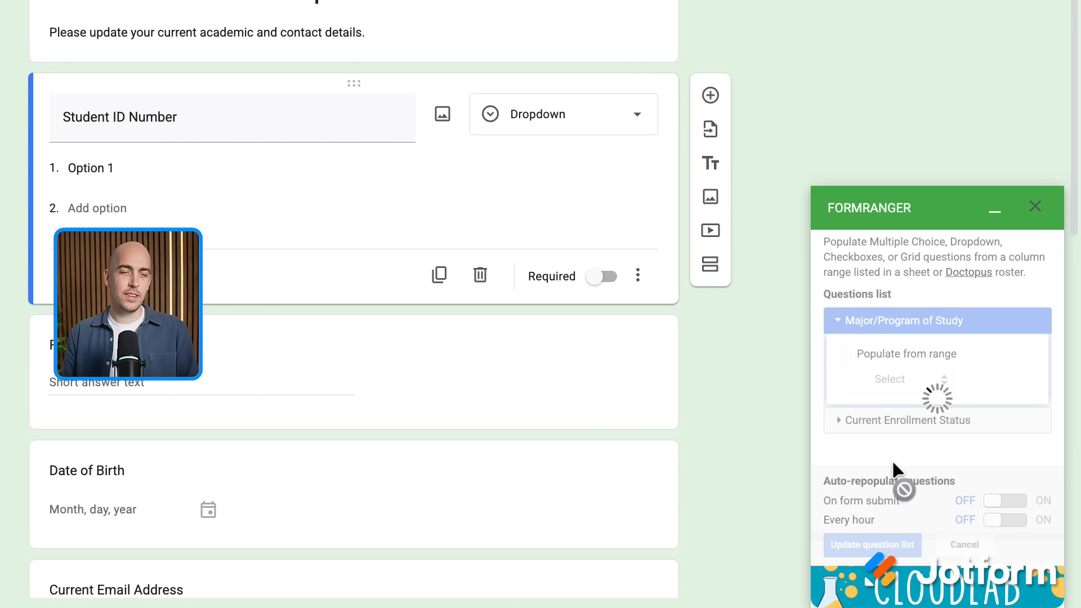
pyautogui.click(896, 326)
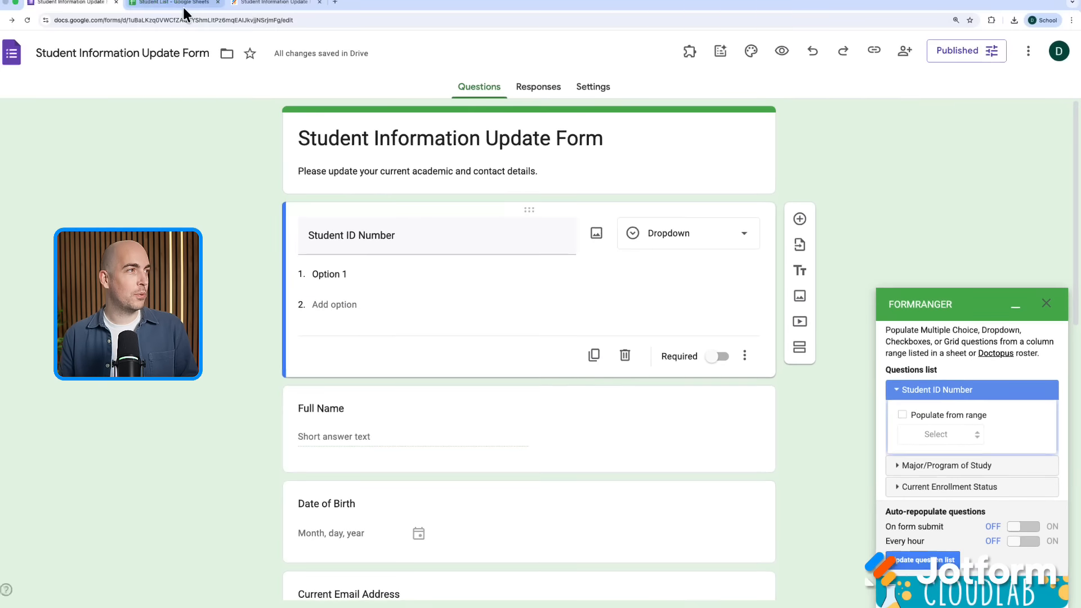
# Check the Student List sheet, enable populating Student ID Number from a range, and add a new range sourced from Student List
pyautogui.click(192, 9)
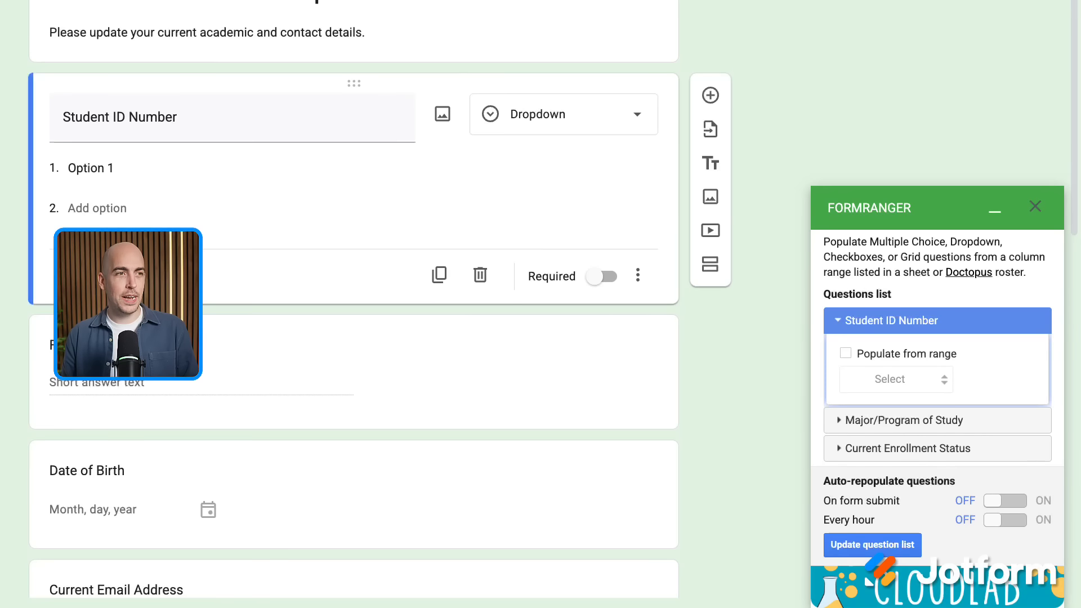
pyautogui.click(845, 353)
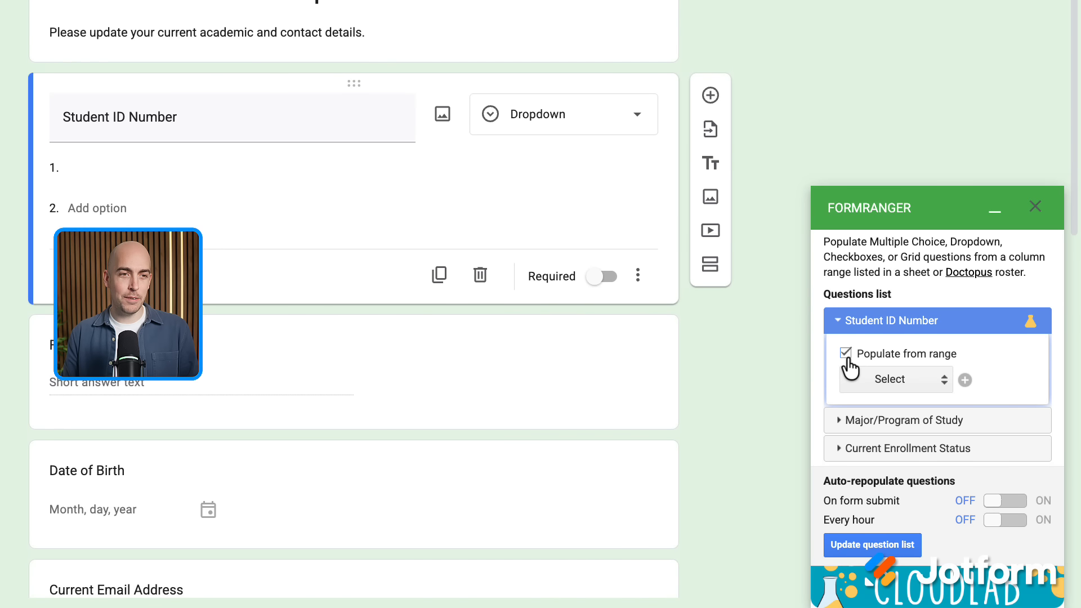
pyautogui.click(964, 381)
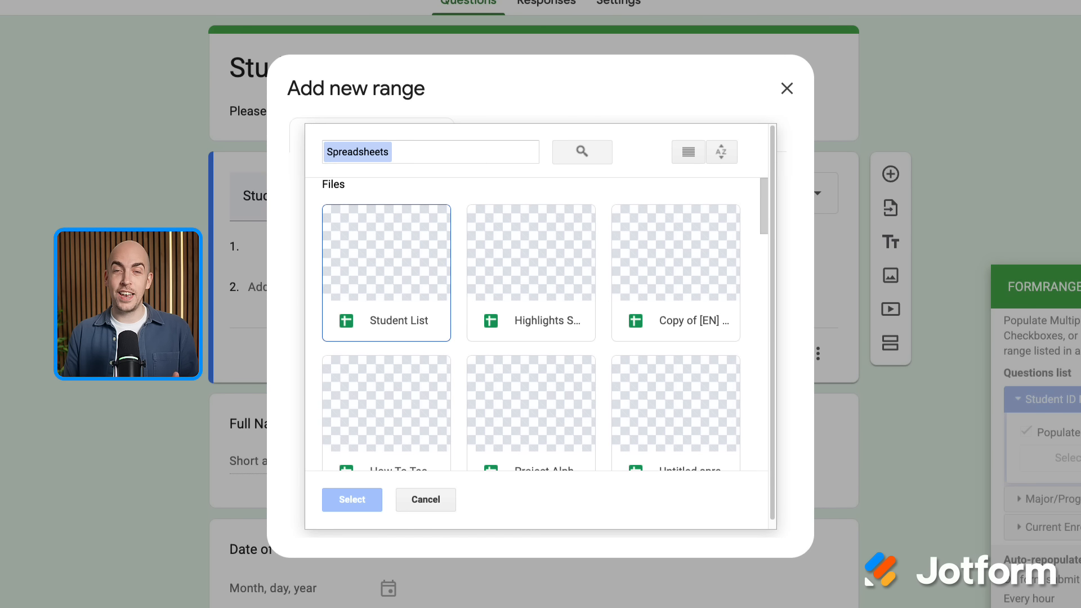
pyautogui.click(379, 320)
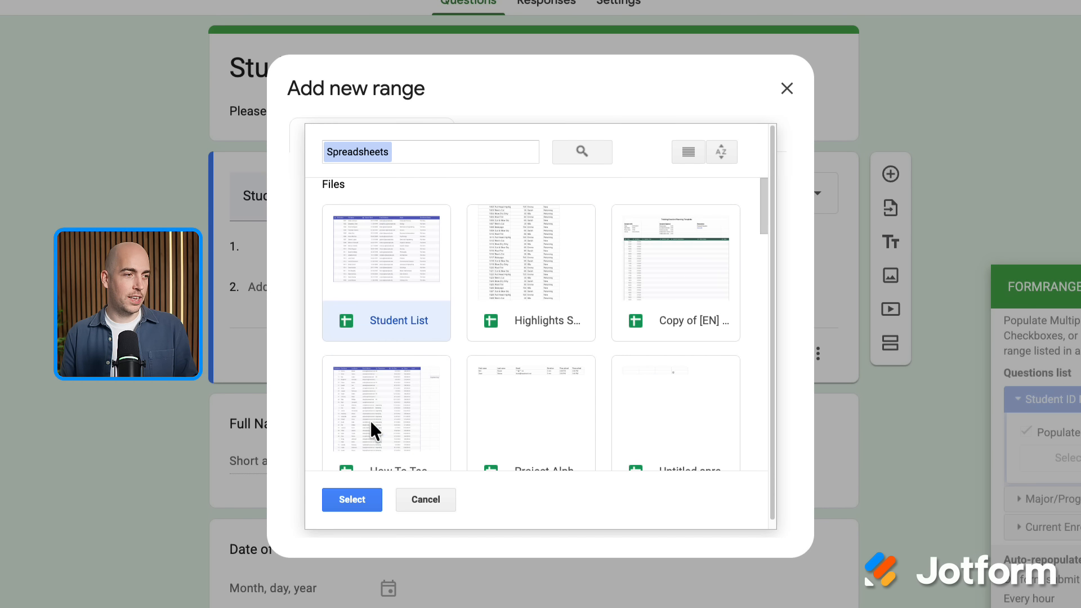
pyautogui.click(353, 499)
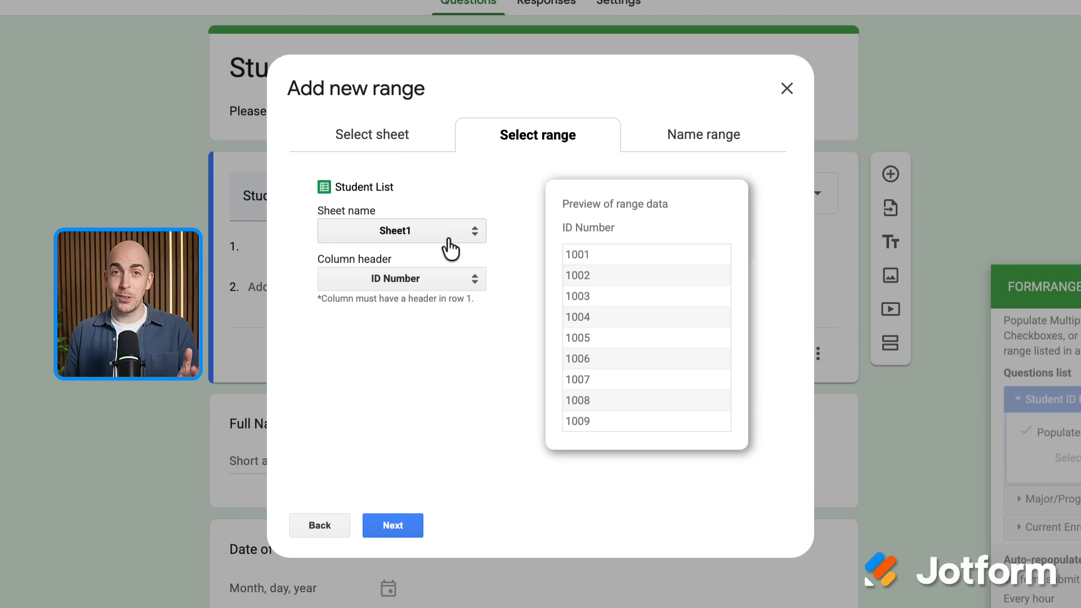
# Use the ID Number column of Sheet1, name the range ID Numbers, and save it to populate the question
pyautogui.click(422, 287)
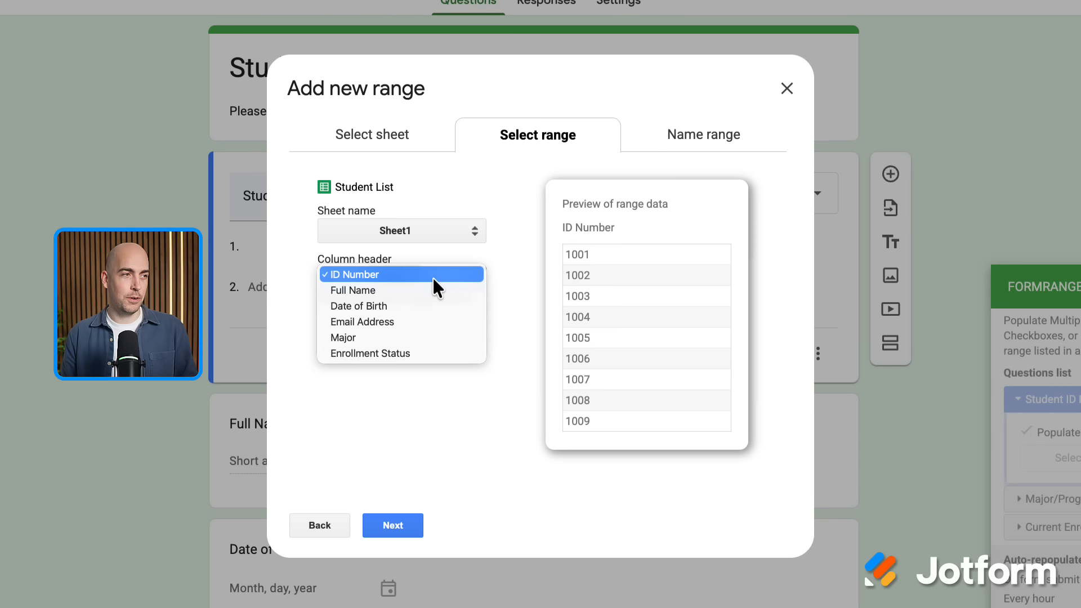
pyautogui.click(431, 275)
pyautogui.click(406, 526)
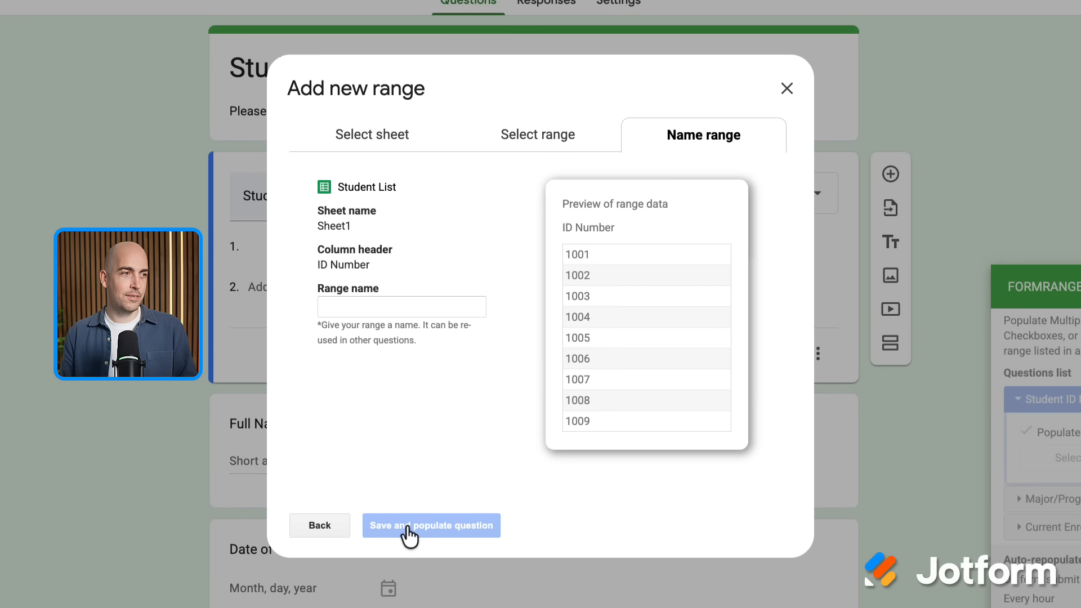
pyautogui.click(389, 306)
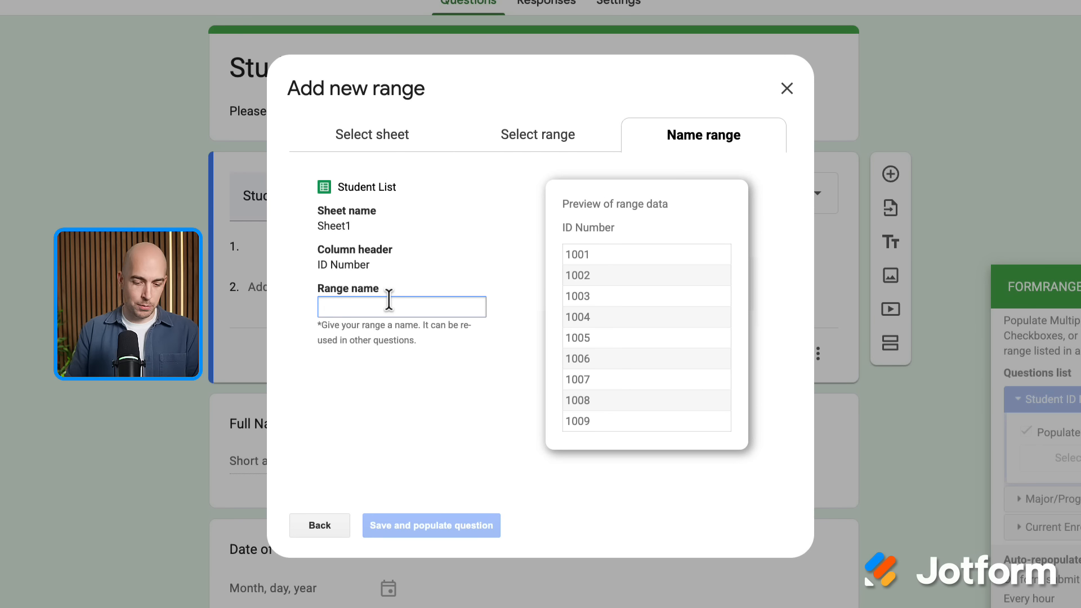
pyautogui.write('ID Numbers')
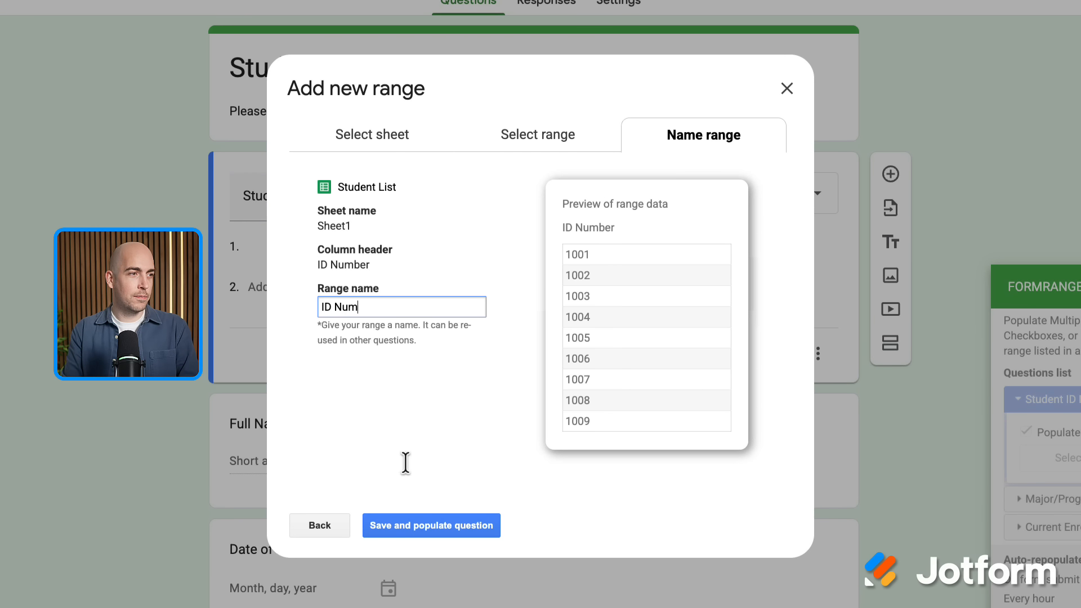
pyautogui.click(413, 529)
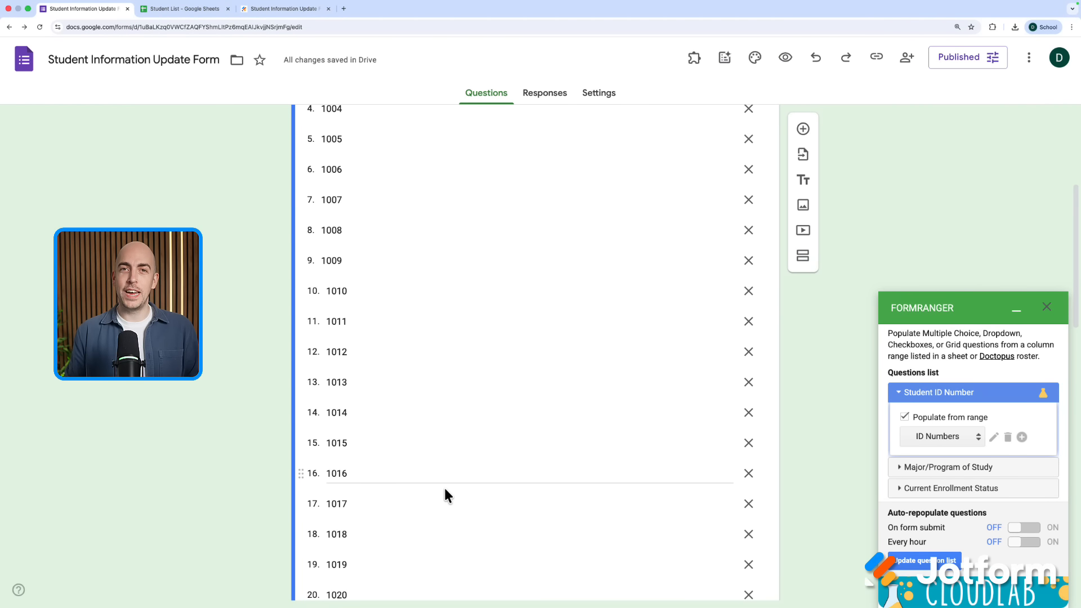
# Review the populated options and preview the form, choosing a student ID from the dropdown and looking through the remaining questions
pyautogui.scroll(-3, 444, 490)
pyautogui.scroll(8, 444, 488)
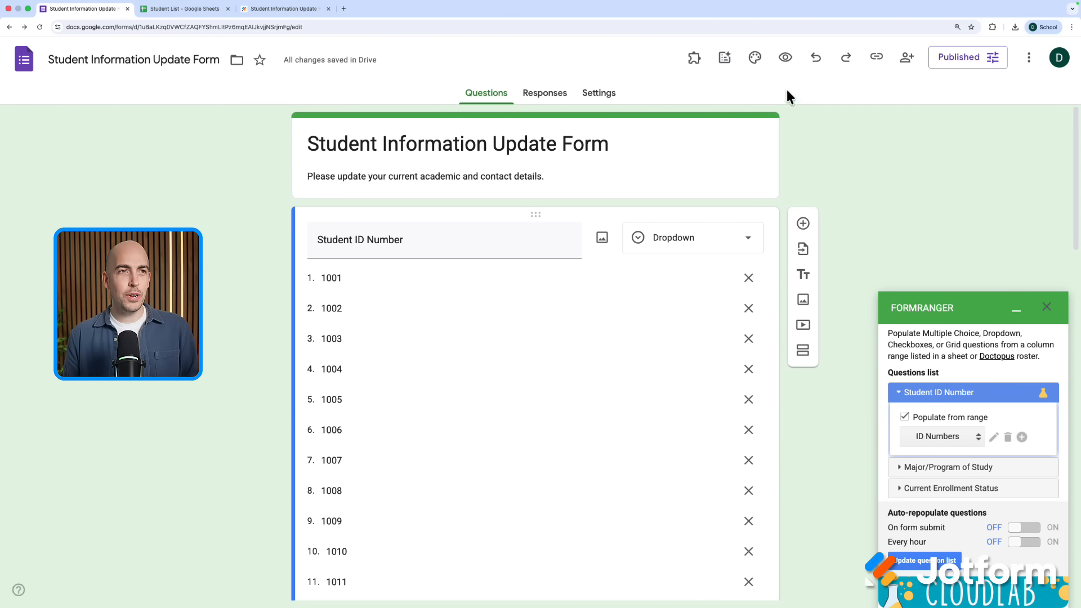
pyautogui.click(785, 58)
pyautogui.scroll(-2, 692, 230)
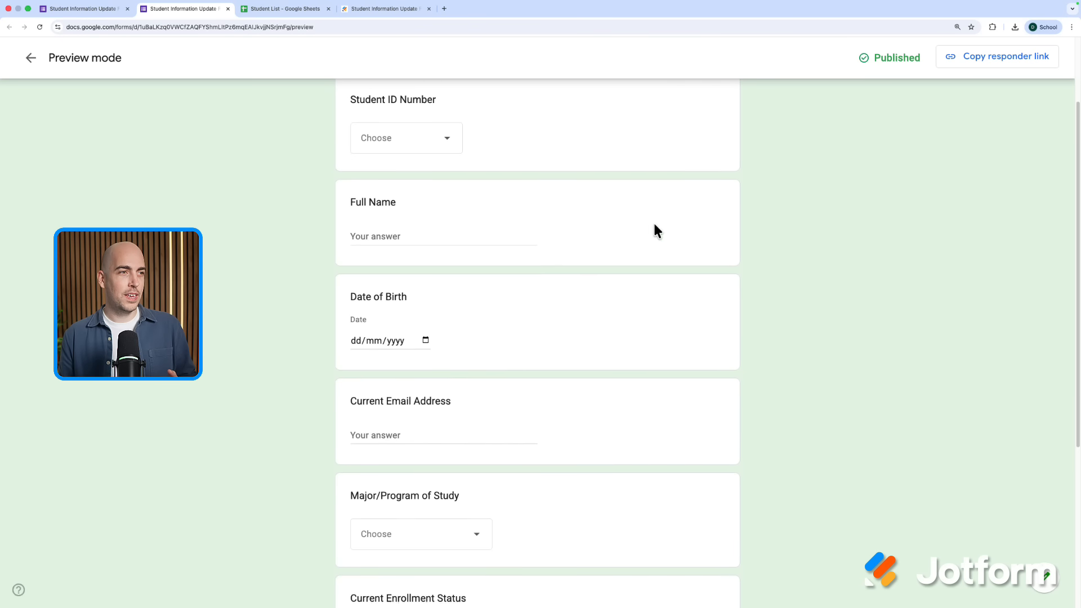
pyautogui.click(437, 134)
pyautogui.click(421, 292)
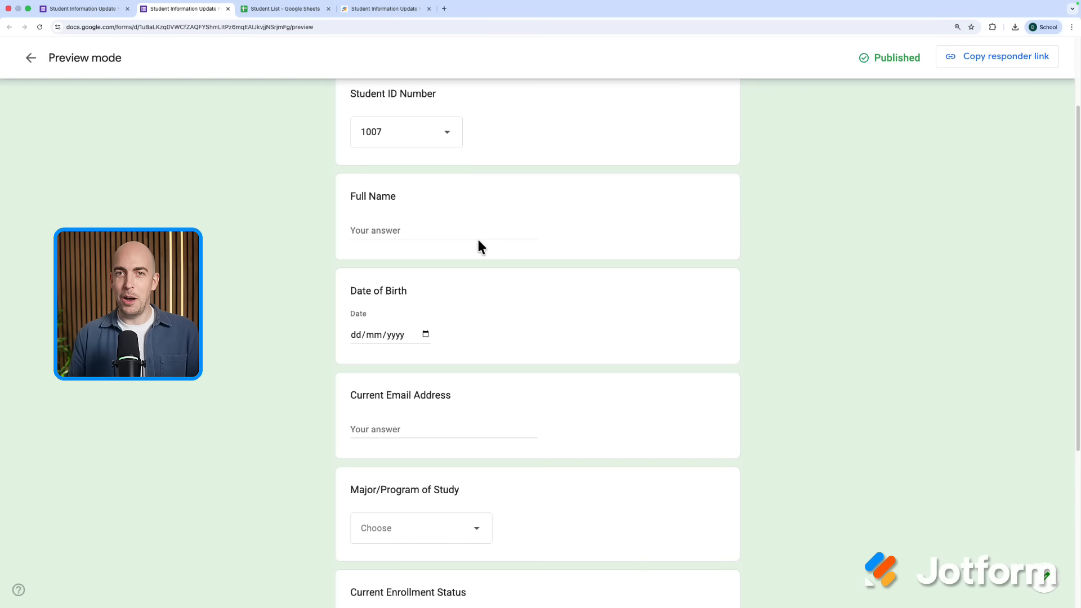
pyautogui.scroll(-4, 479, 242)
pyautogui.scroll(2, 478, 242)
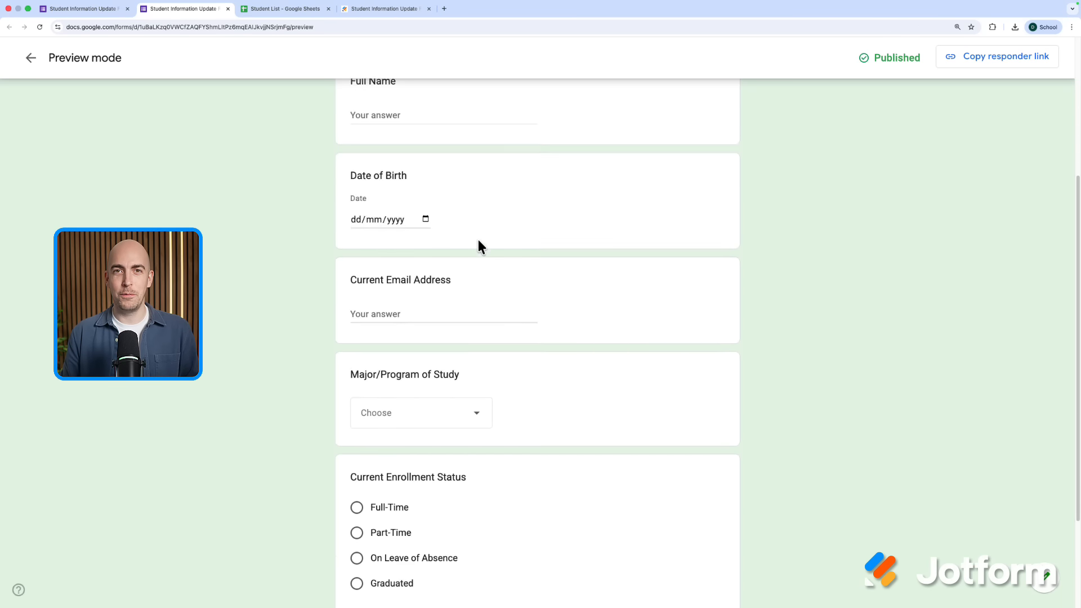
pyautogui.scroll(4, 480, 246)
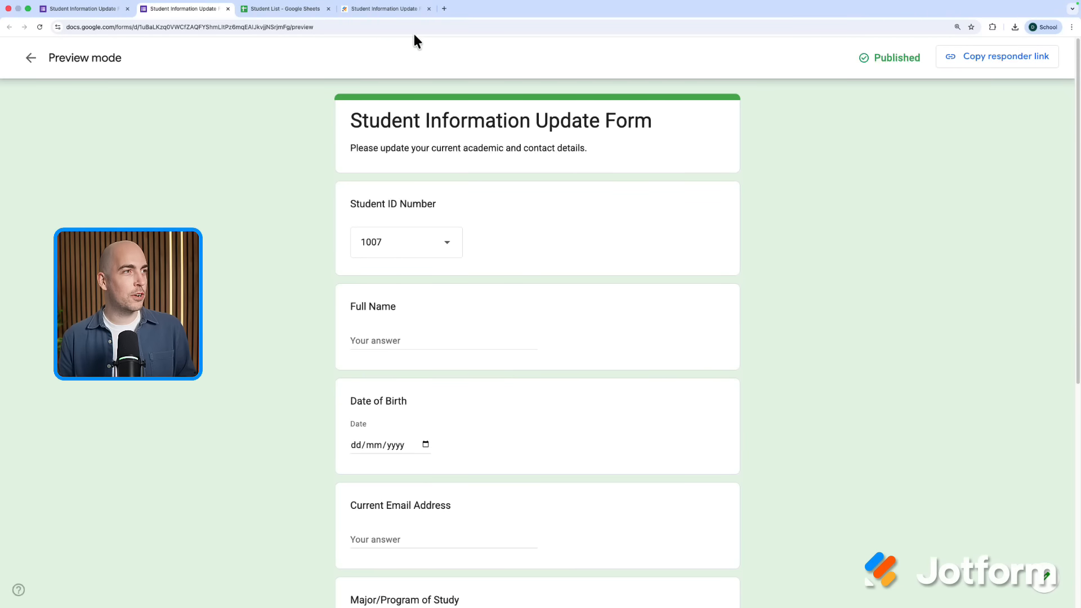
# Switch to the Student Information Update Form in the Jotform Form Builder and review its fields
pyautogui.click(394, 9)
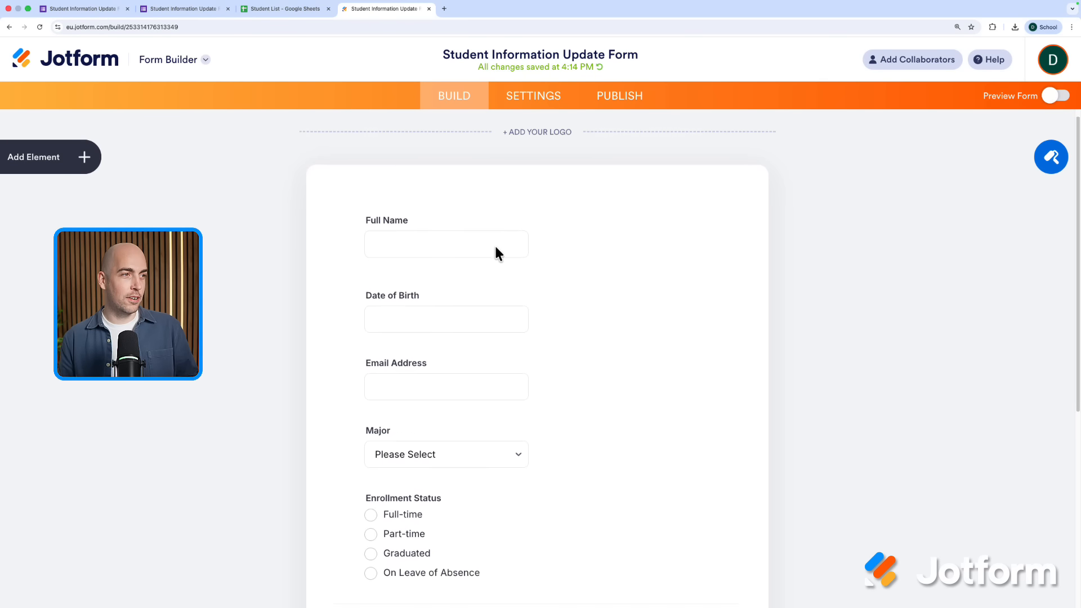
pyautogui.scroll(-3, 495, 245)
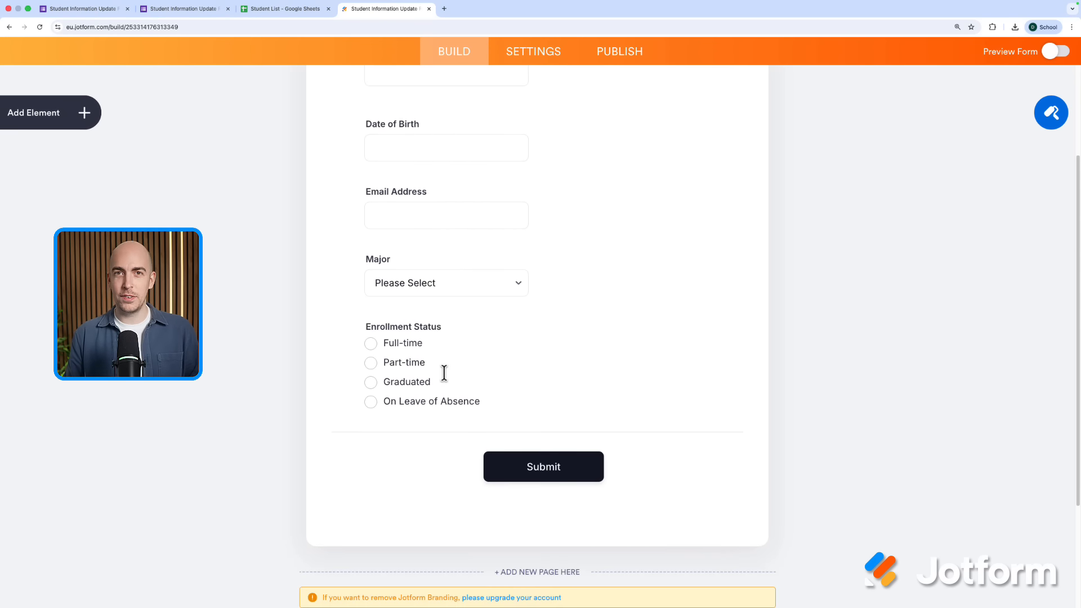
# Find the Spreadsheet to Form widget among the form elements and add it above the Full Name field
pyautogui.scroll(5, 444, 372)
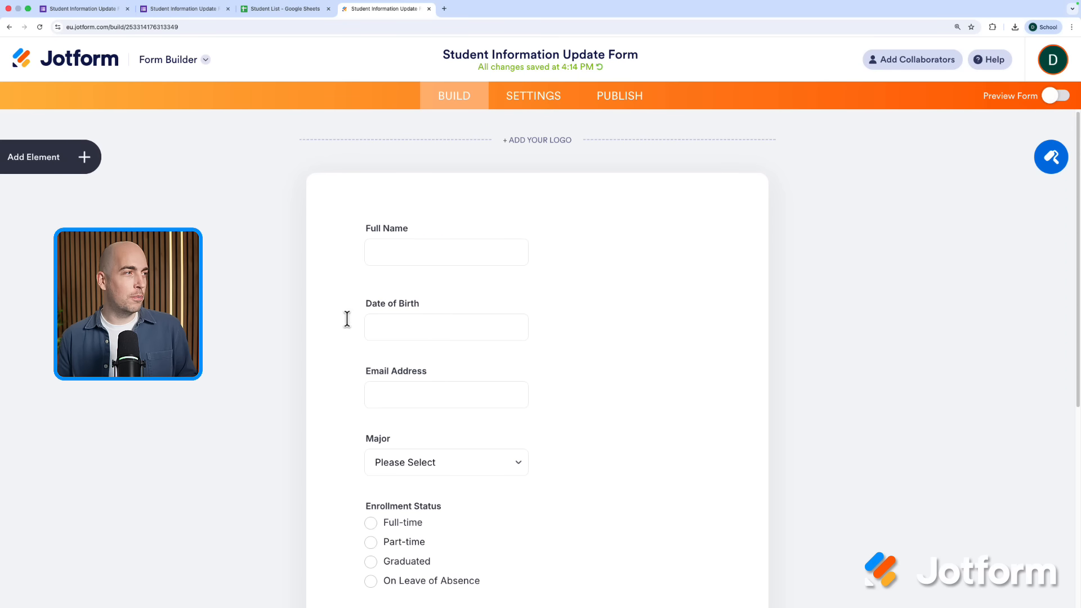
pyautogui.click(83, 157)
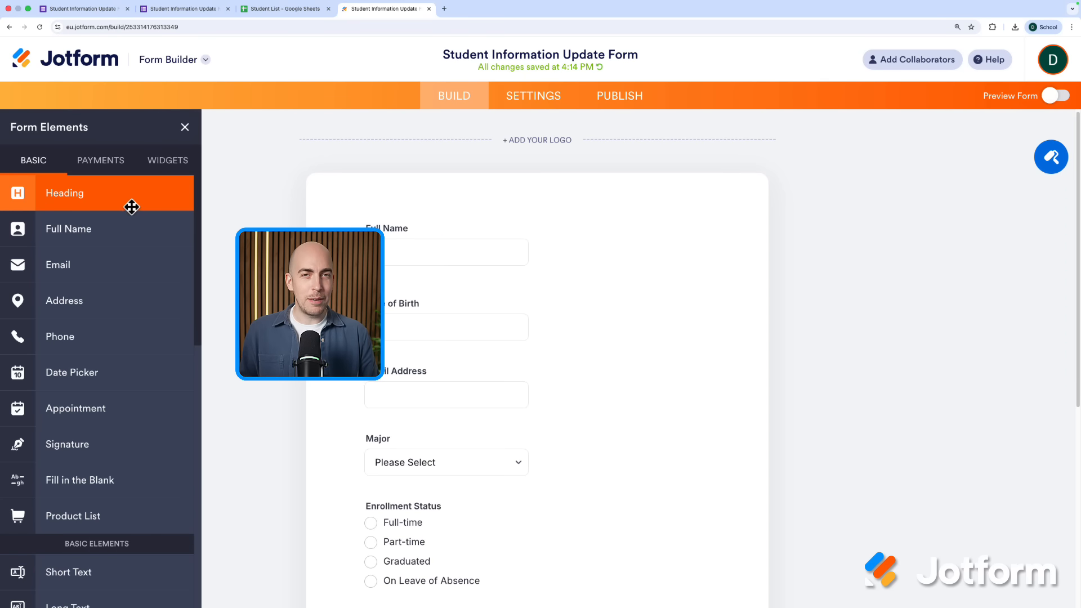
pyautogui.scroll(-1, 130, 205)
pyautogui.scroll(-12, 132, 209)
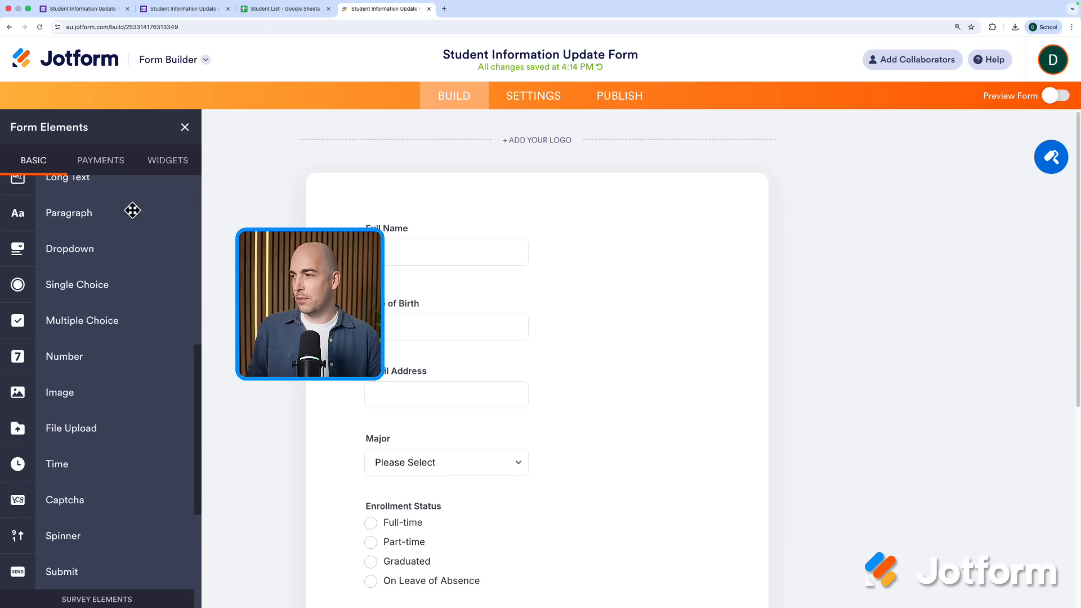
pyautogui.scroll(15, 133, 210)
pyautogui.click(171, 162)
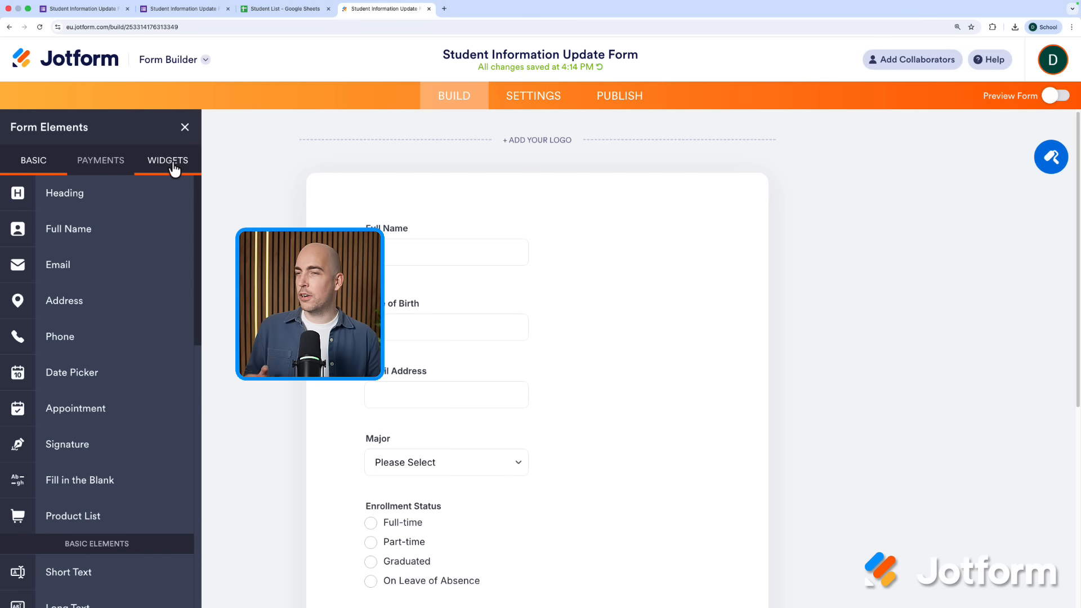
pyautogui.scroll(-10, 121, 248)
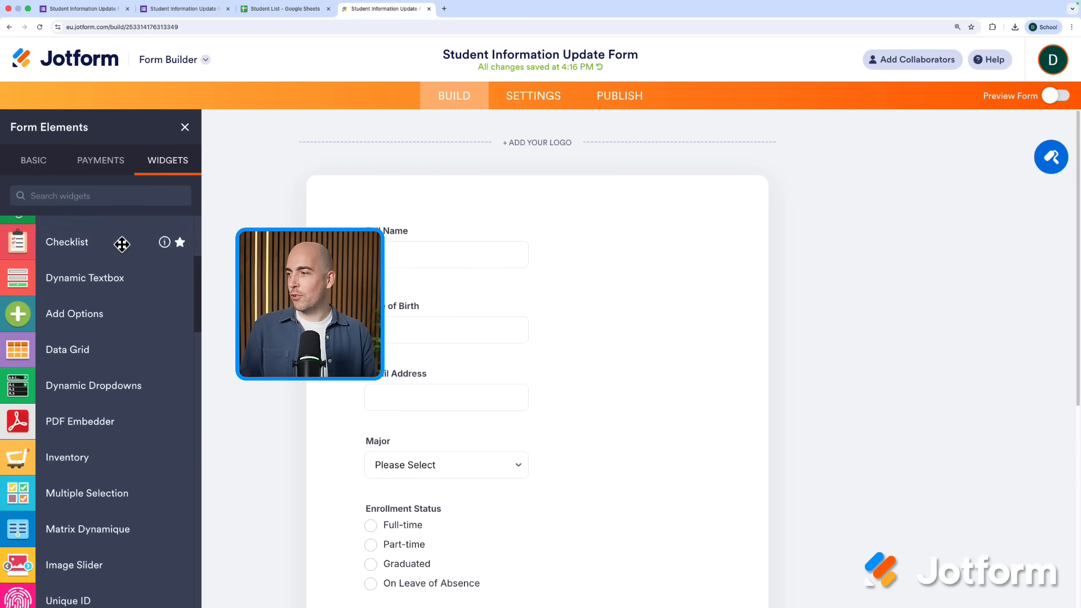
pyautogui.scroll(-4, 129, 259)
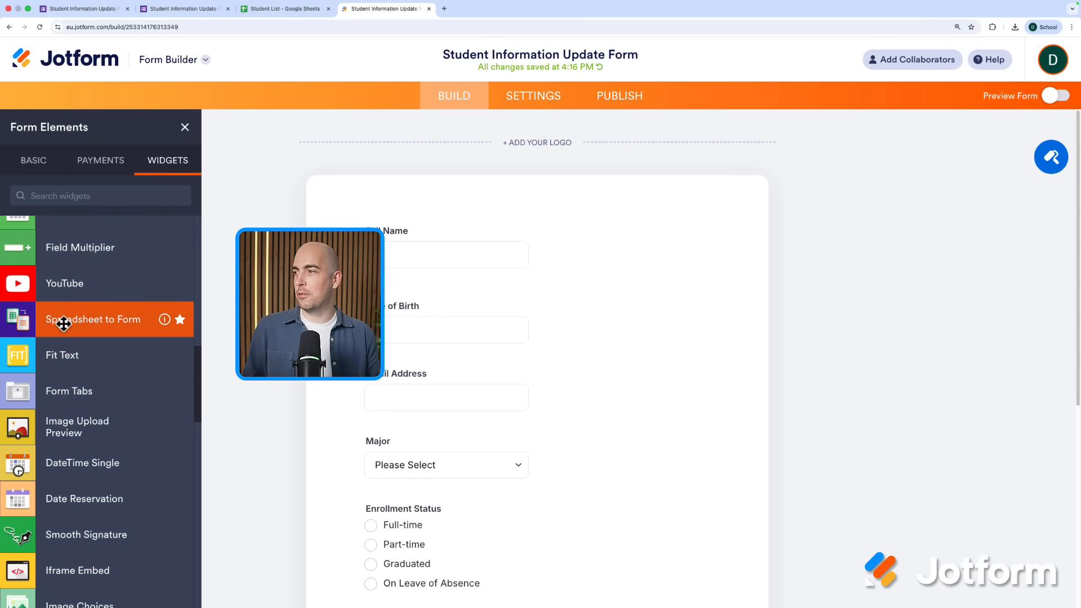
pyautogui.moveTo(60, 316); pyautogui.dragTo(417, 231)
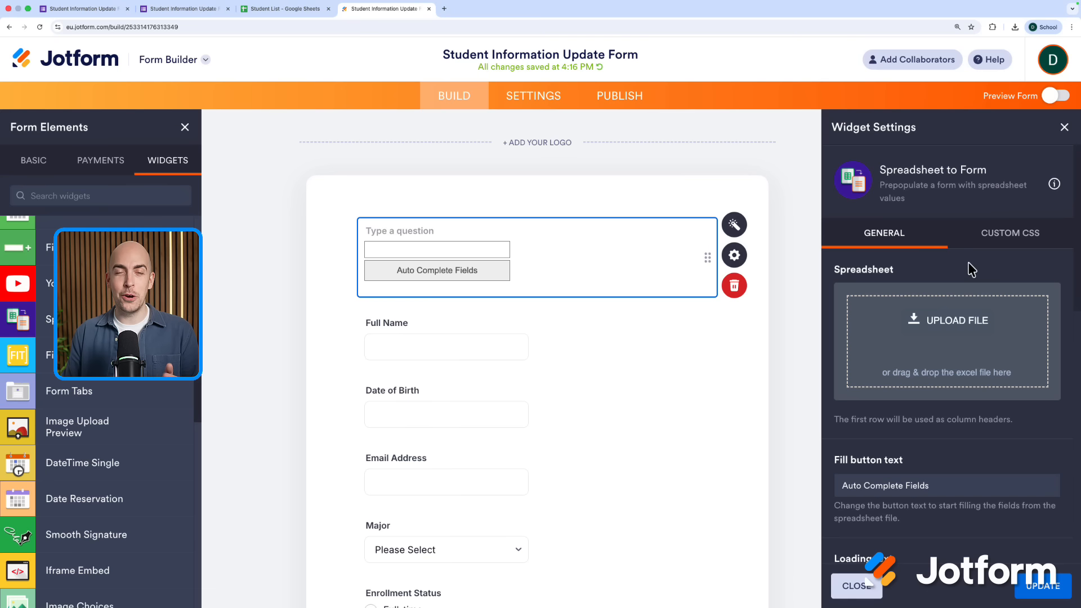
# Upload Student List.xlsx to the Spreadsheet to Form widget and set its access code column to ID Number
pyautogui.click(983, 325)
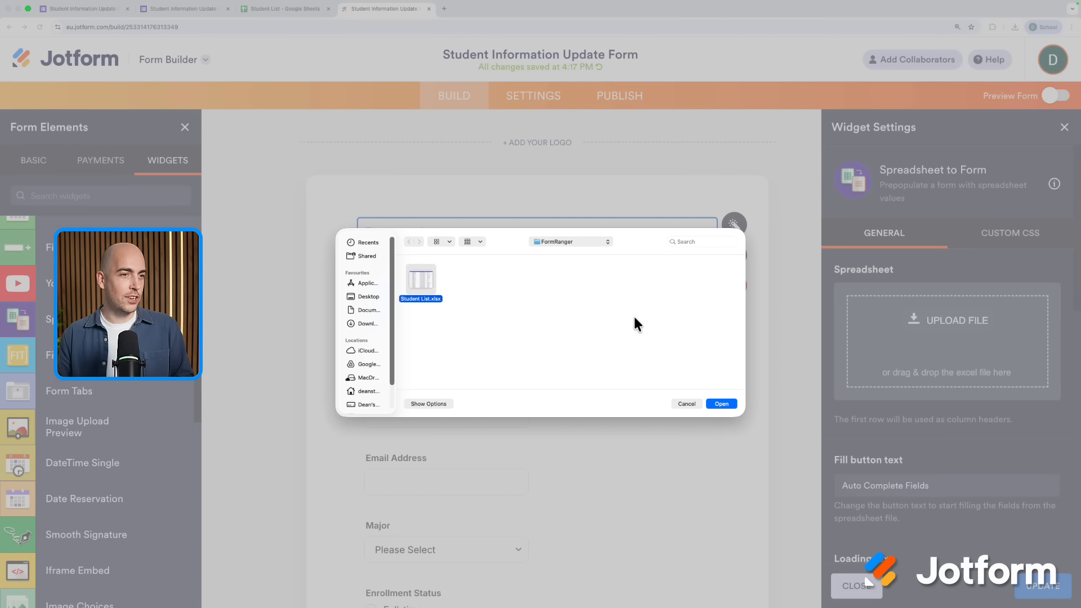
pyautogui.click(722, 403)
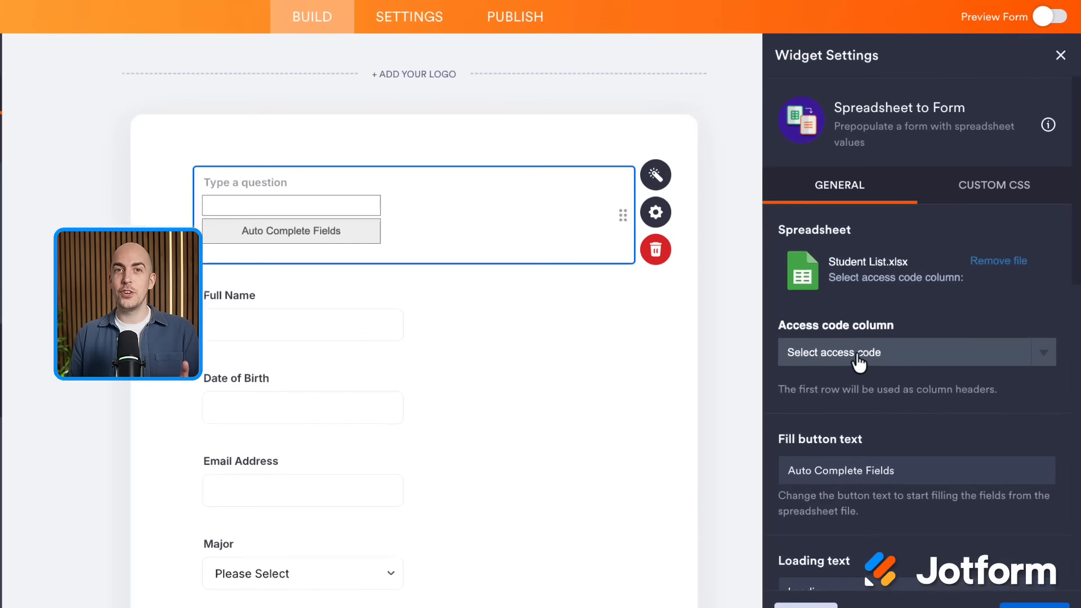
pyautogui.click(841, 346)
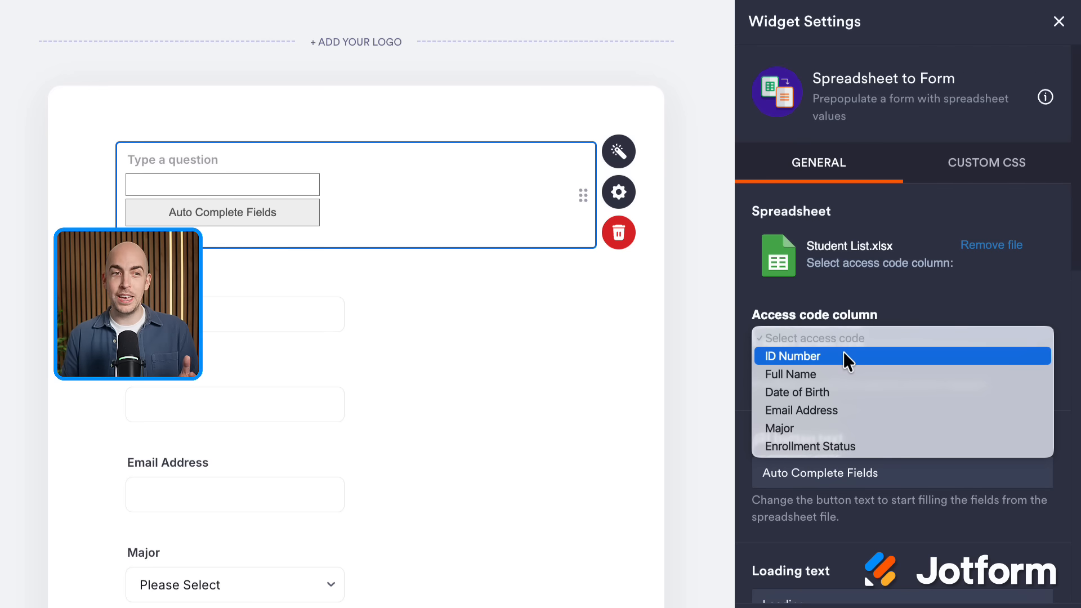
pyautogui.click(842, 354)
# Change the widget's fill button text to "Find Student Information"
pyautogui.scroll(-1, 852, 374)
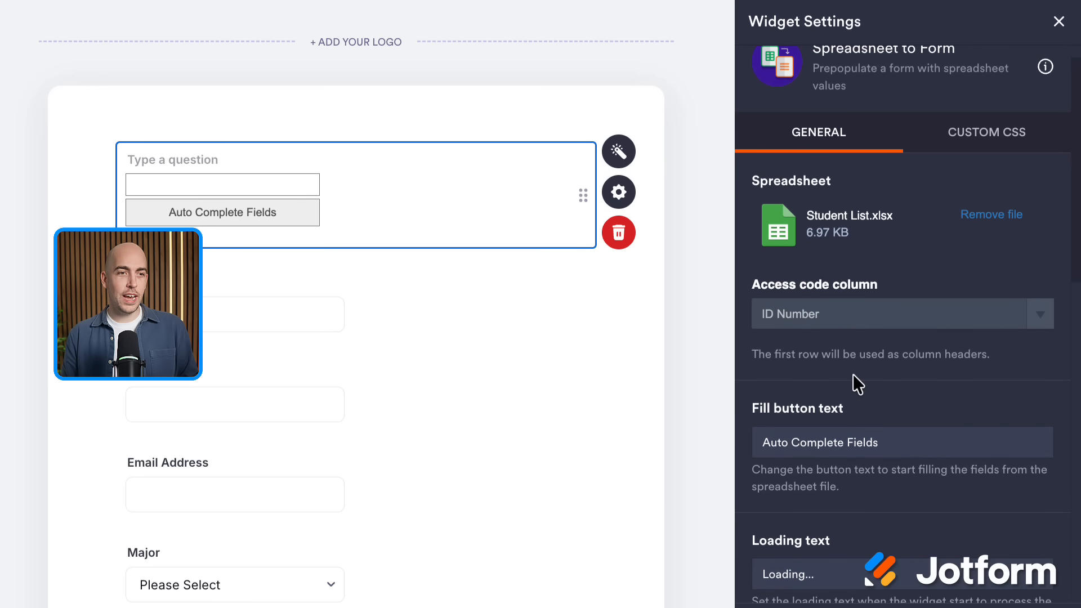
pyautogui.scroll(-4, 852, 374)
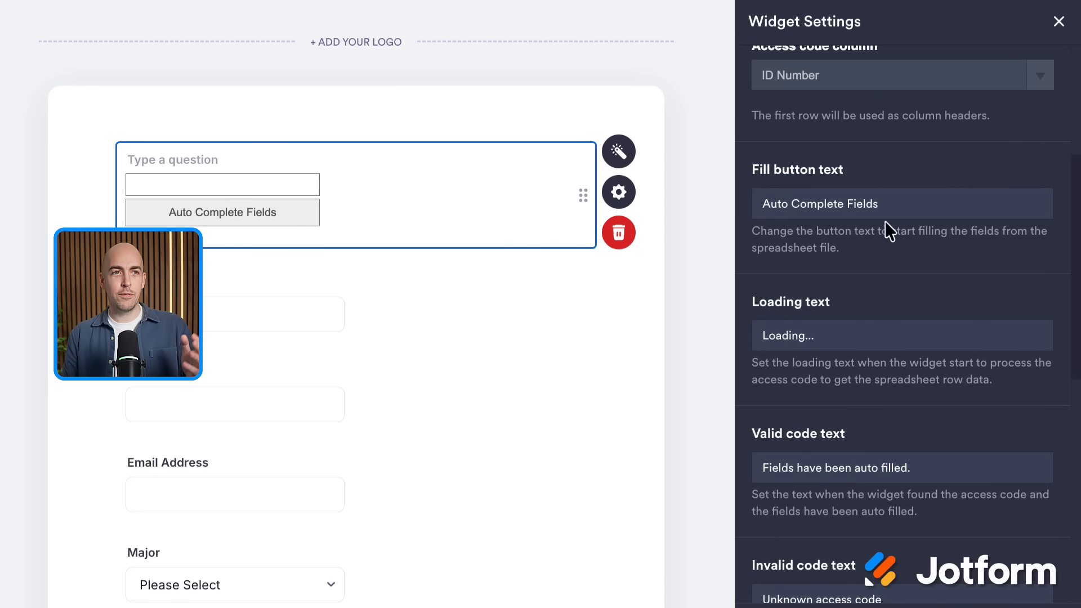
pyautogui.moveTo(893, 204); pyautogui.dragTo(760, 208)
pyautogui.click(759, 210)
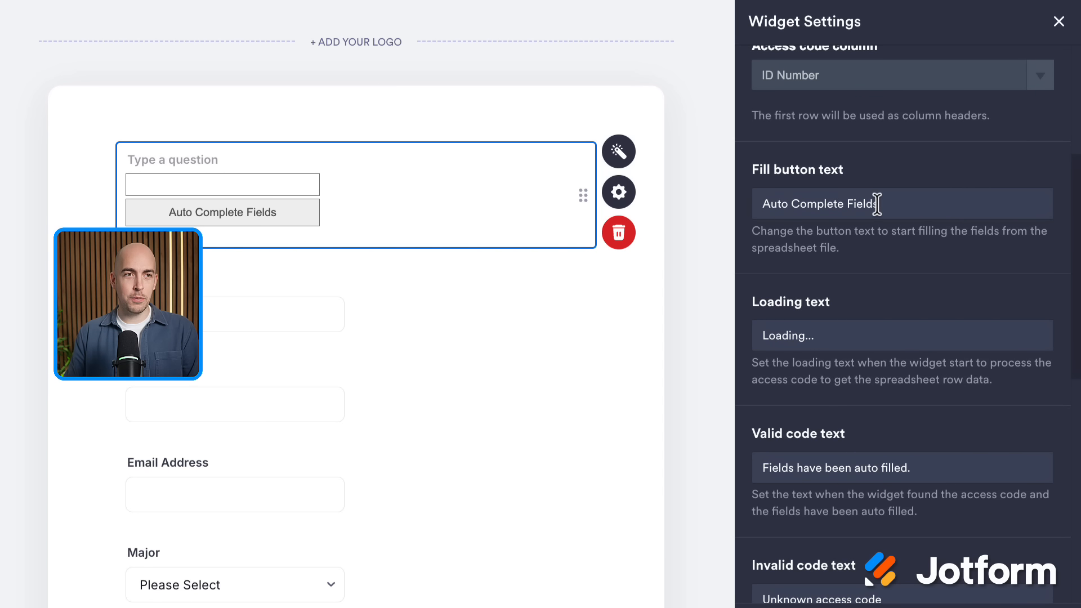
pyautogui.moveTo(878, 205); pyautogui.dragTo(759, 207)
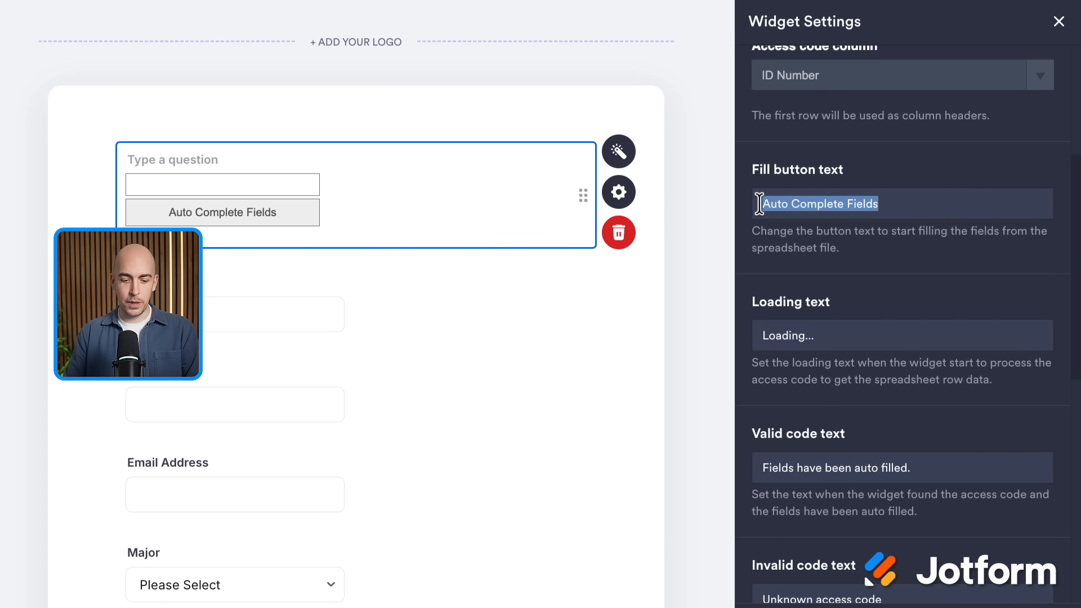
pyautogui.write('Find Stud')
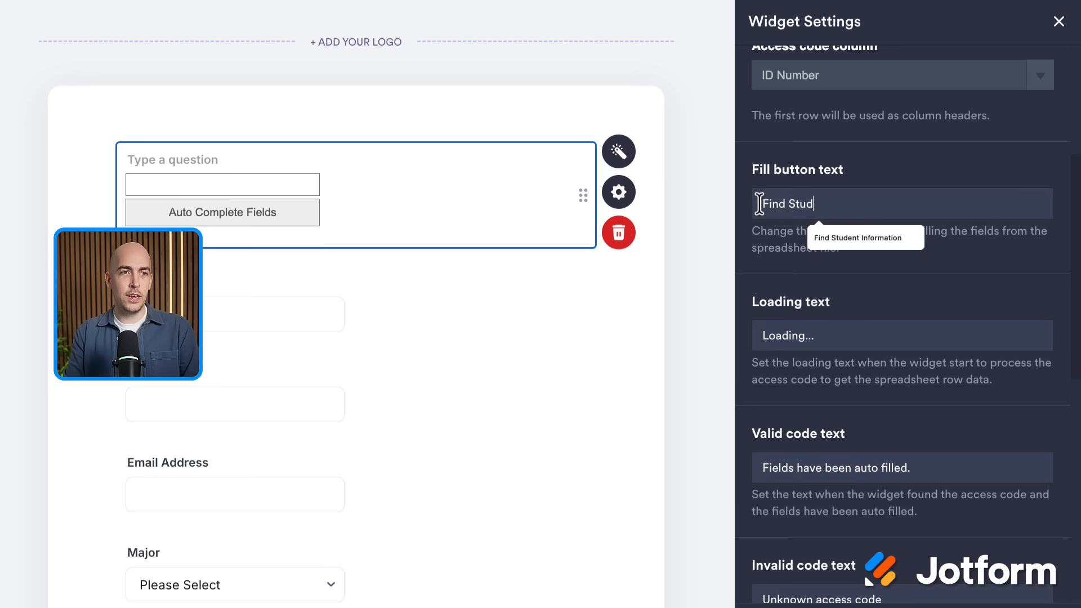
pyautogui.write('ent Information')
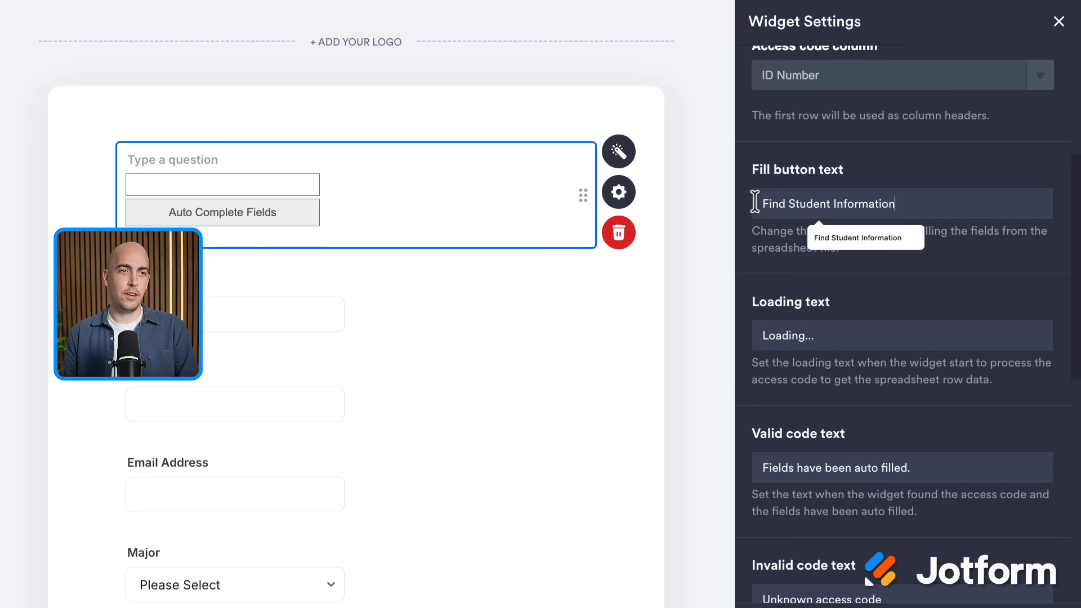
pyautogui.click(929, 273)
# Review the remaining widget settings, from the loading text to running in the background, and apply the widget update
pyautogui.scroll(-2, 929, 272)
pyautogui.scroll(-2, 897, 248)
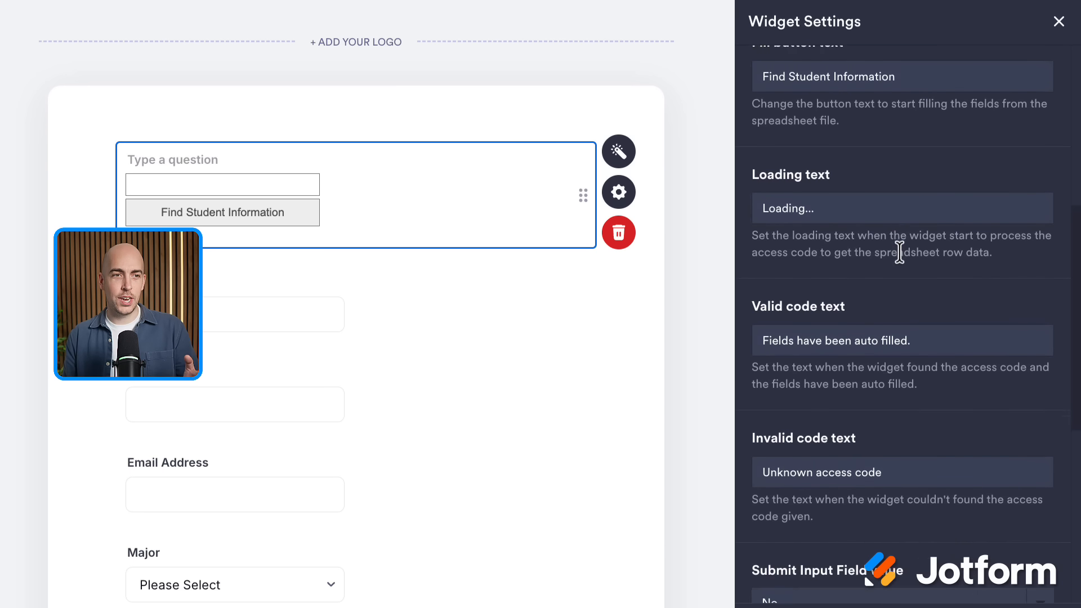
pyautogui.scroll(-4, 920, 264)
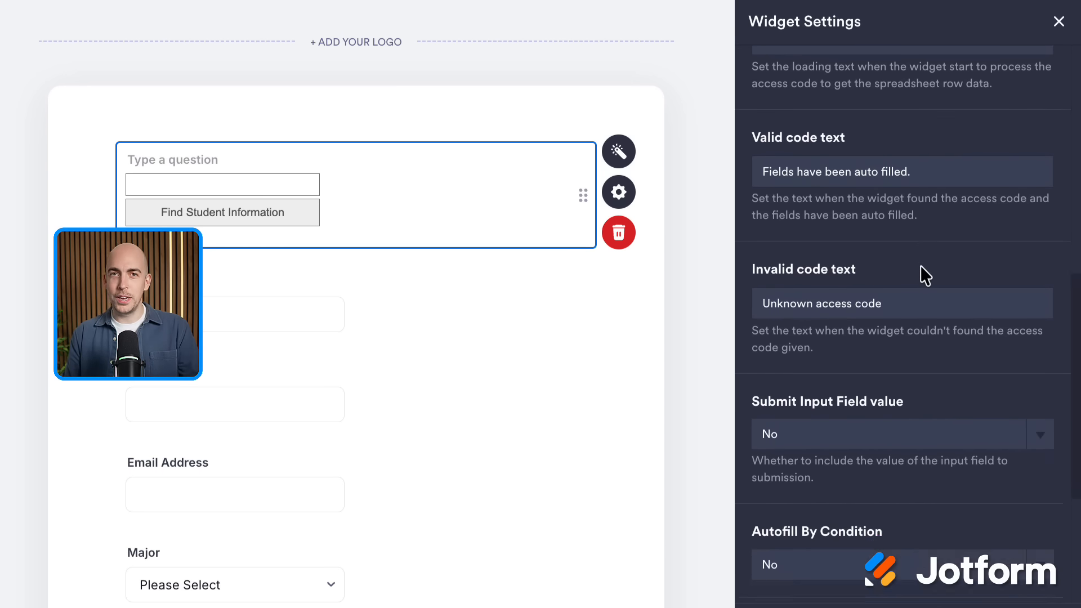
pyautogui.scroll(-1, 921, 268)
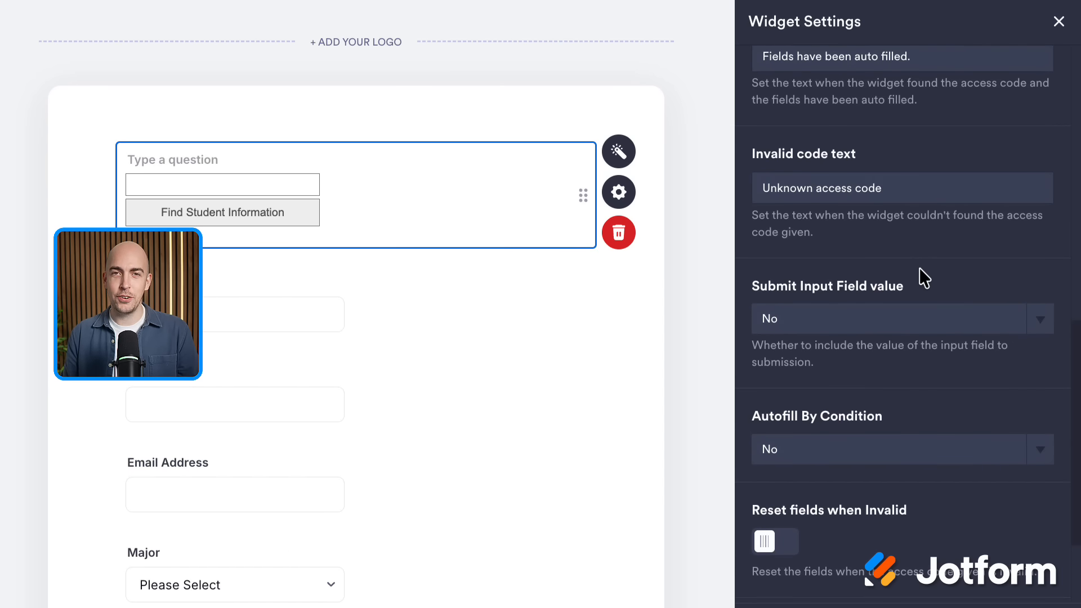
pyautogui.scroll(-2, 920, 269)
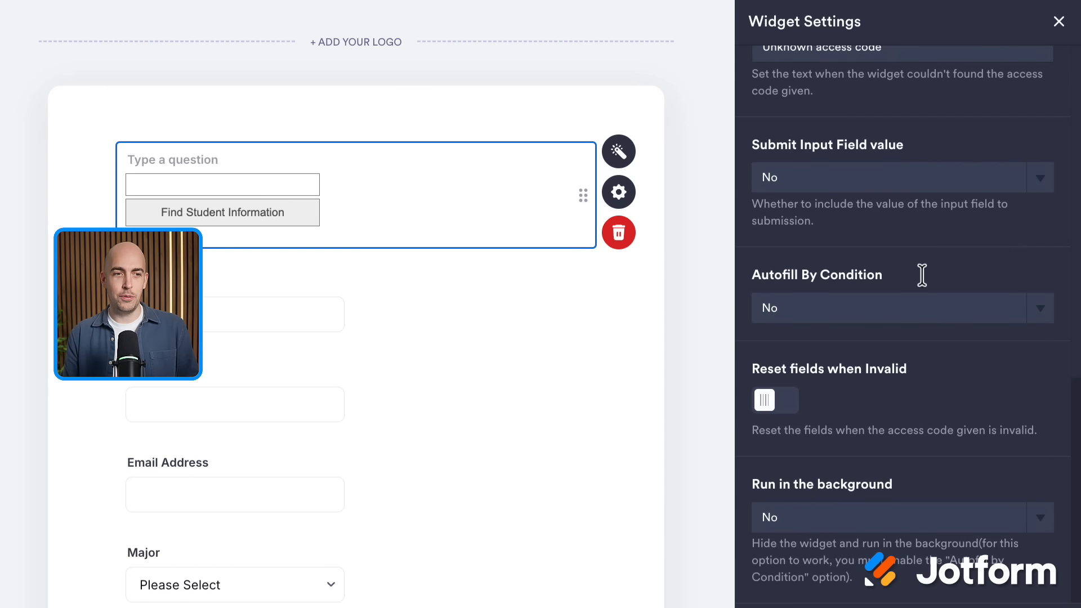
pyautogui.click(1022, 588)
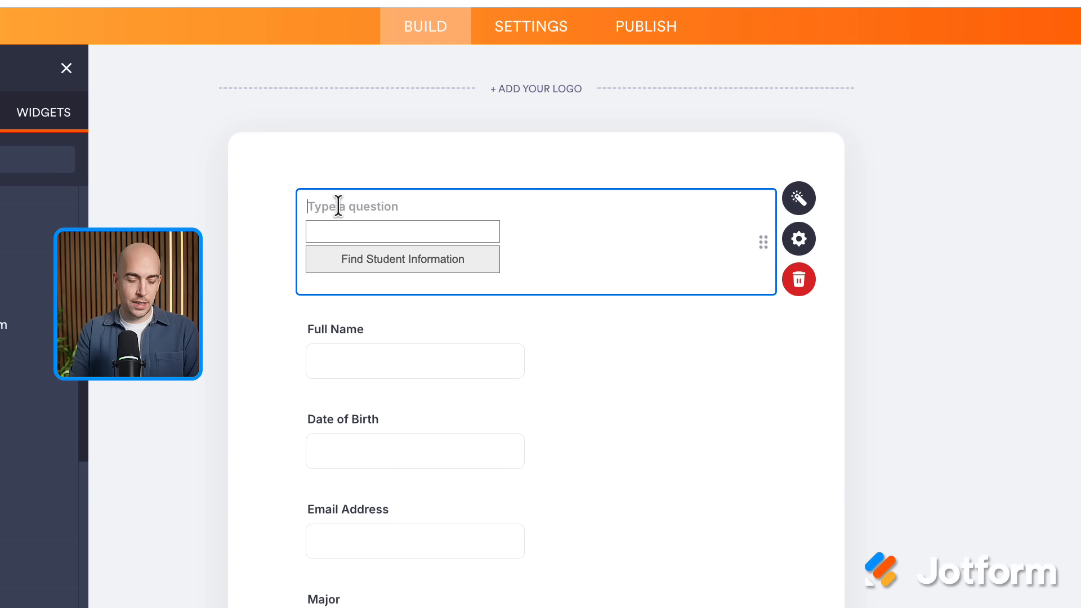
# Label the Spreadsheet to Form question "Student ID Number" and look over the fields below it
pyautogui.write('Student ID N')
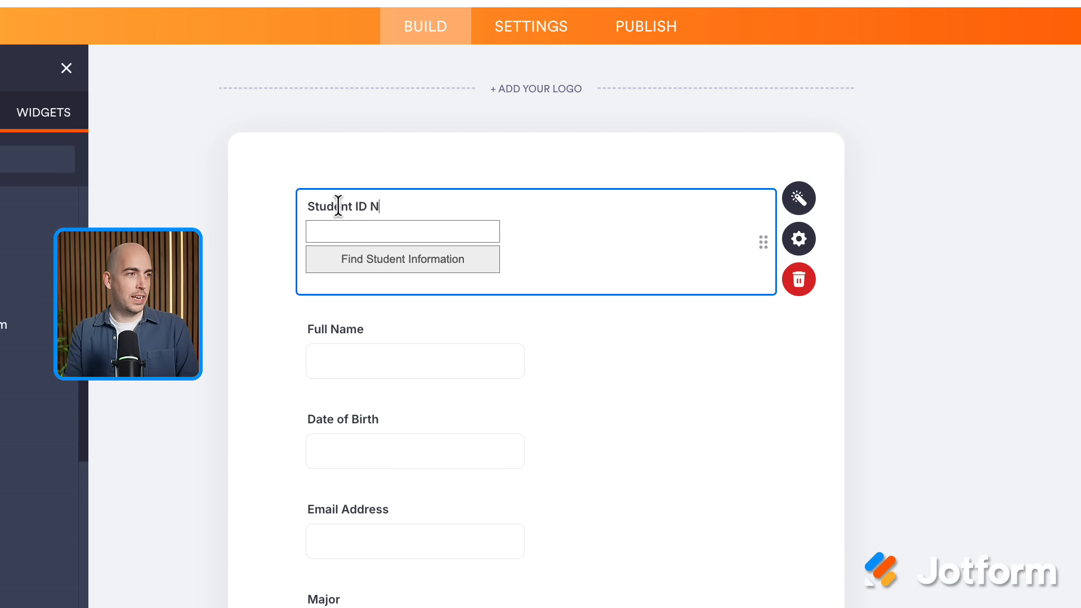
pyautogui.write('umber')
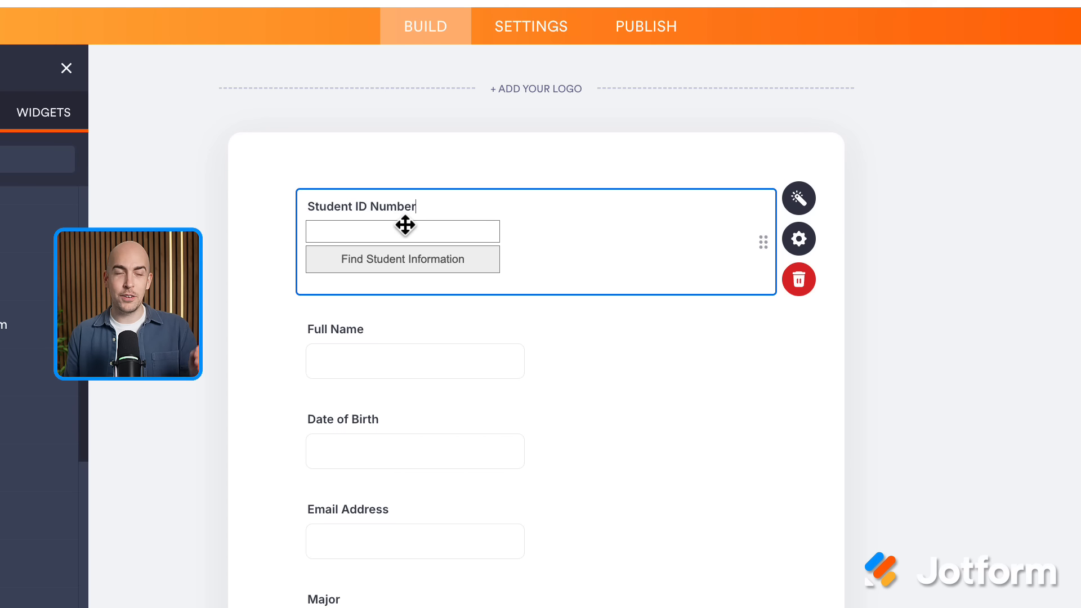
pyautogui.scroll(-3, 415, 237)
pyautogui.scroll(-2, 488, 236)
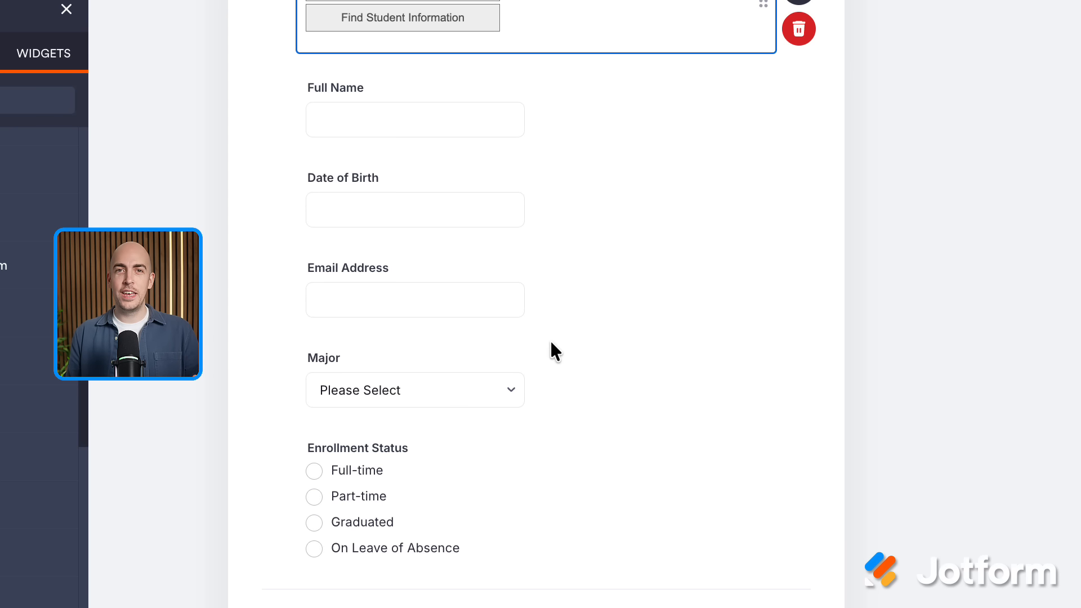
pyautogui.scroll(5, 660, 403)
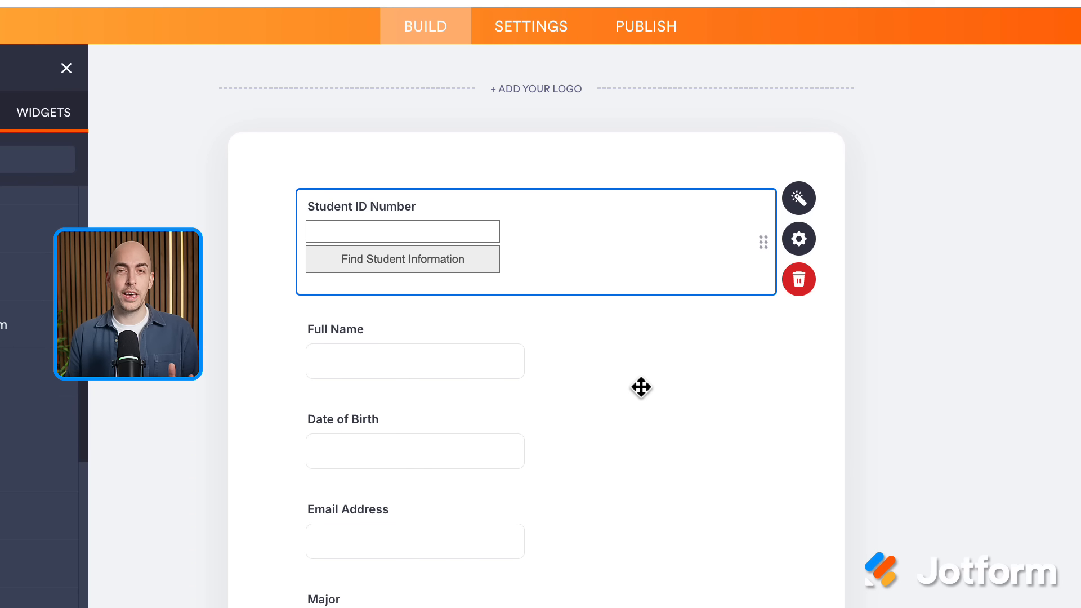
# Open the form's publishing options and review the quick share, embed, platforms and email choices
pyautogui.click(641, 35)
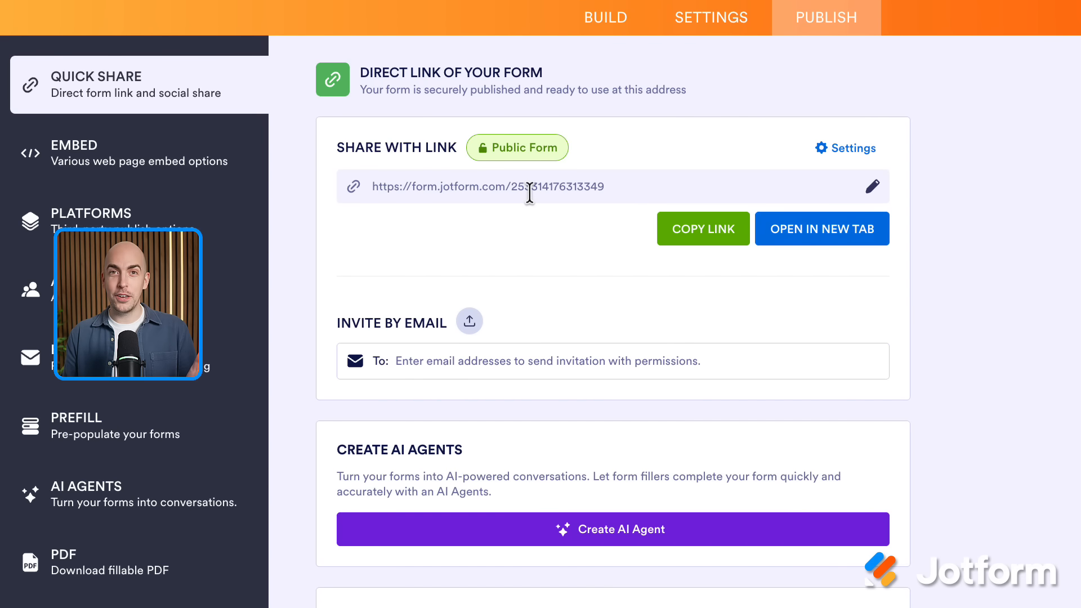
pyautogui.scroll(-4, 529, 193)
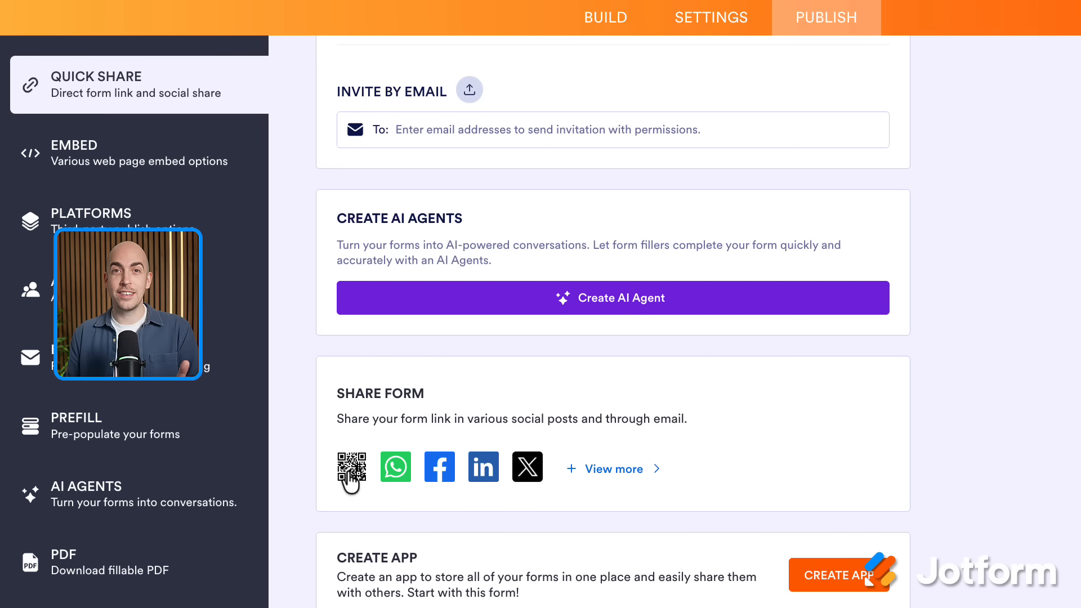
pyautogui.click(128, 145)
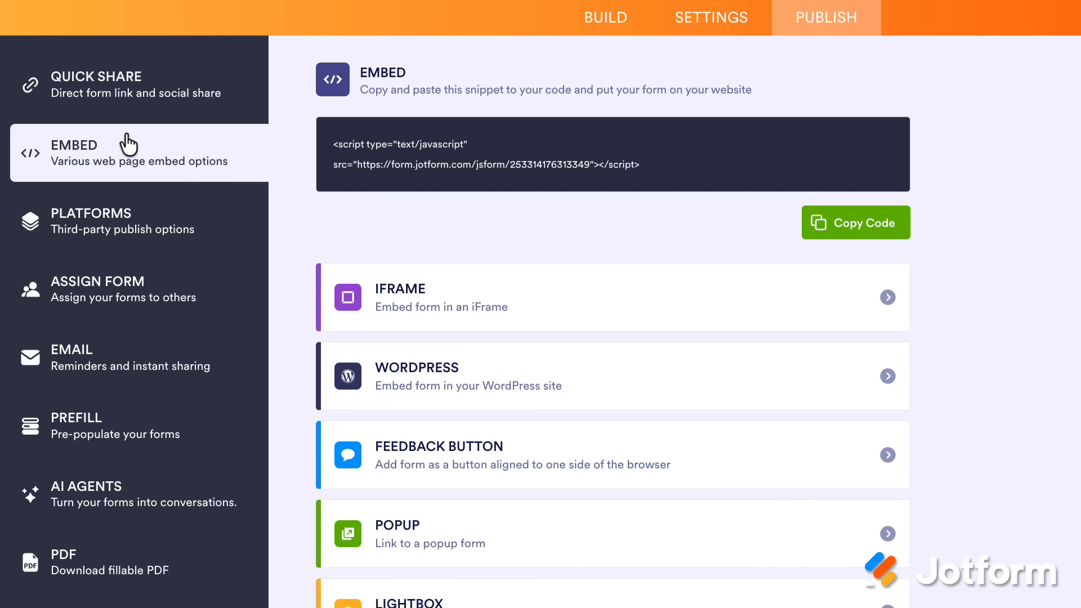
pyautogui.click(148, 232)
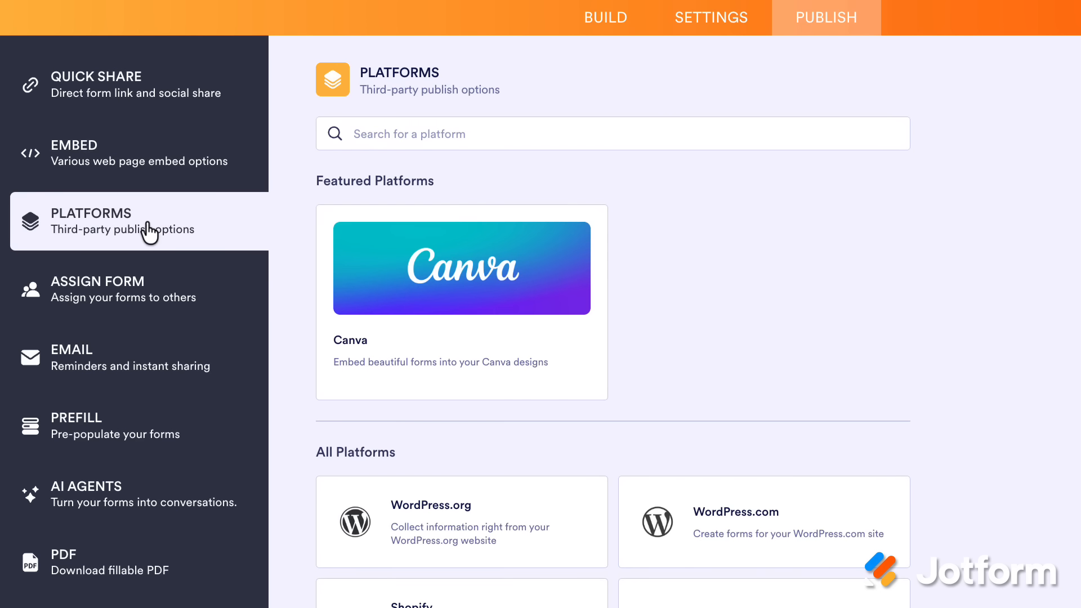
pyautogui.click(164, 372)
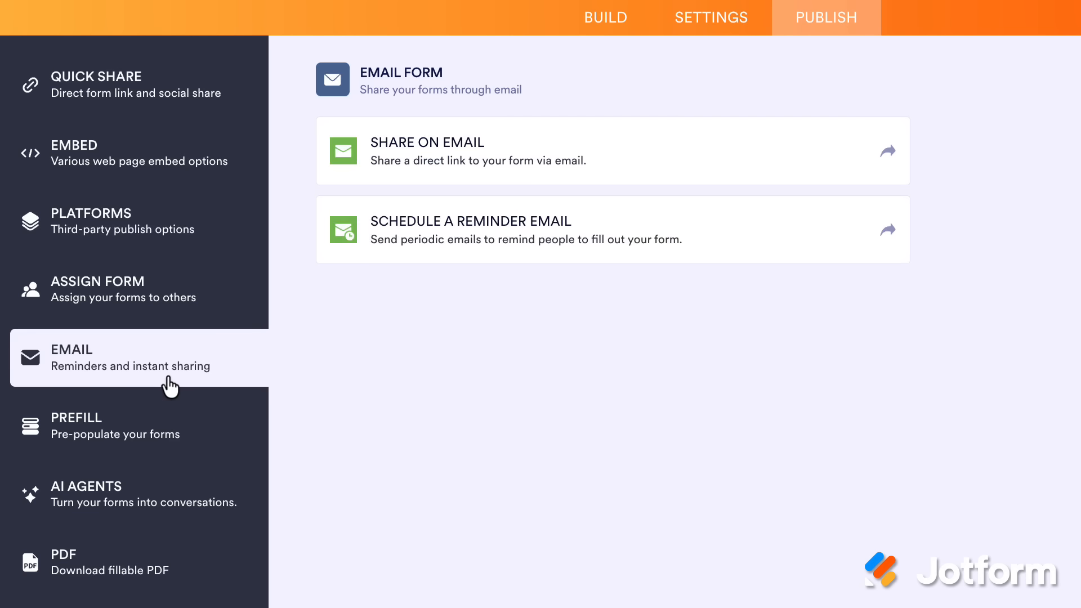
# Open the published form from its direct link in a new tab, enter a student ID number and find the student's information
pyautogui.click(164, 98)
pyautogui.click(774, 234)
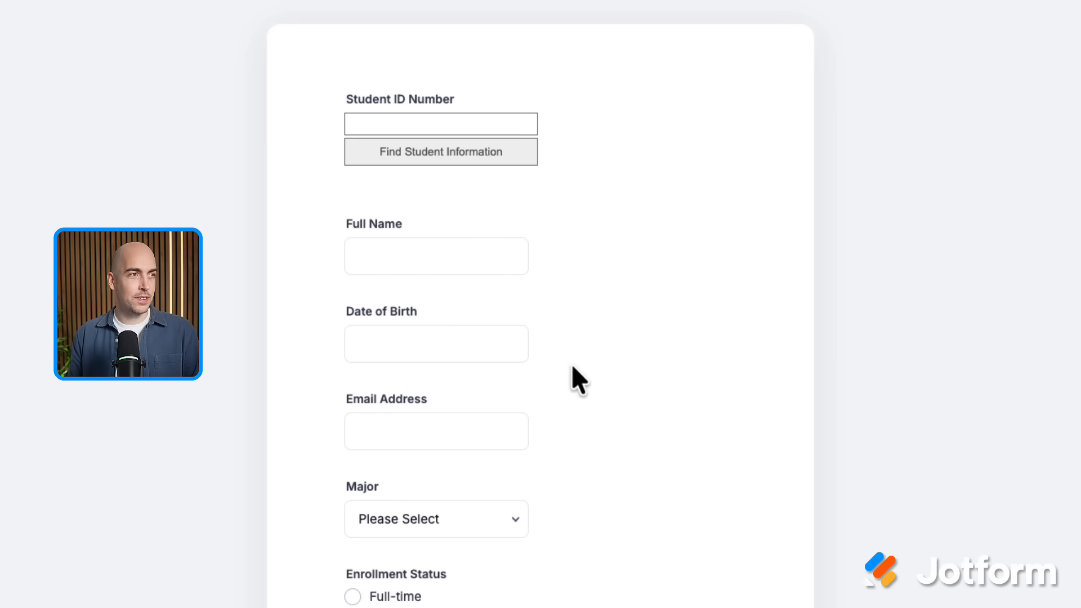
pyautogui.click(404, 120)
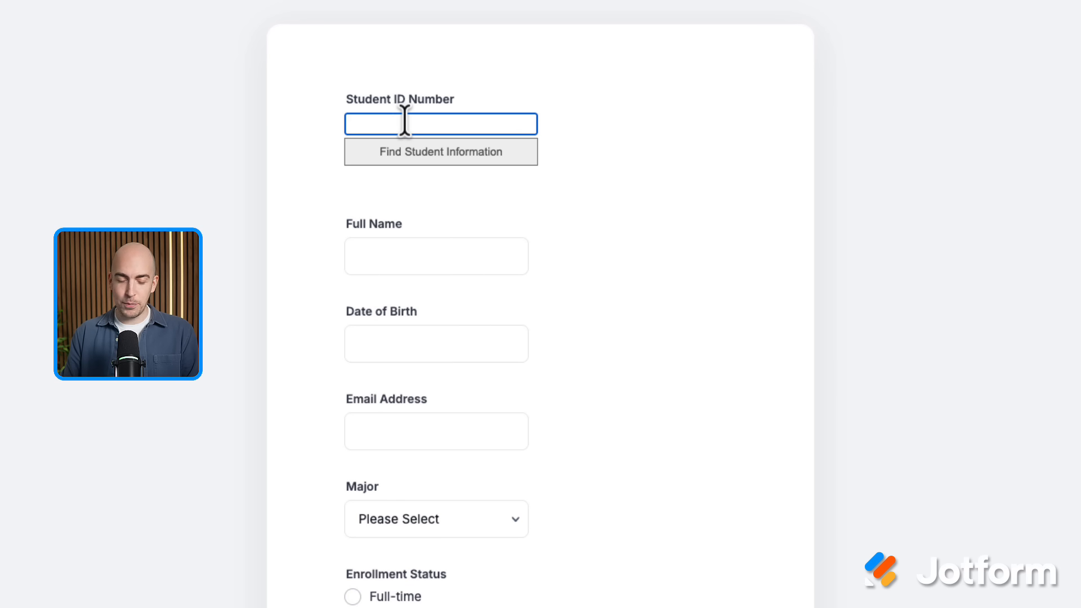
pyautogui.write('1002')
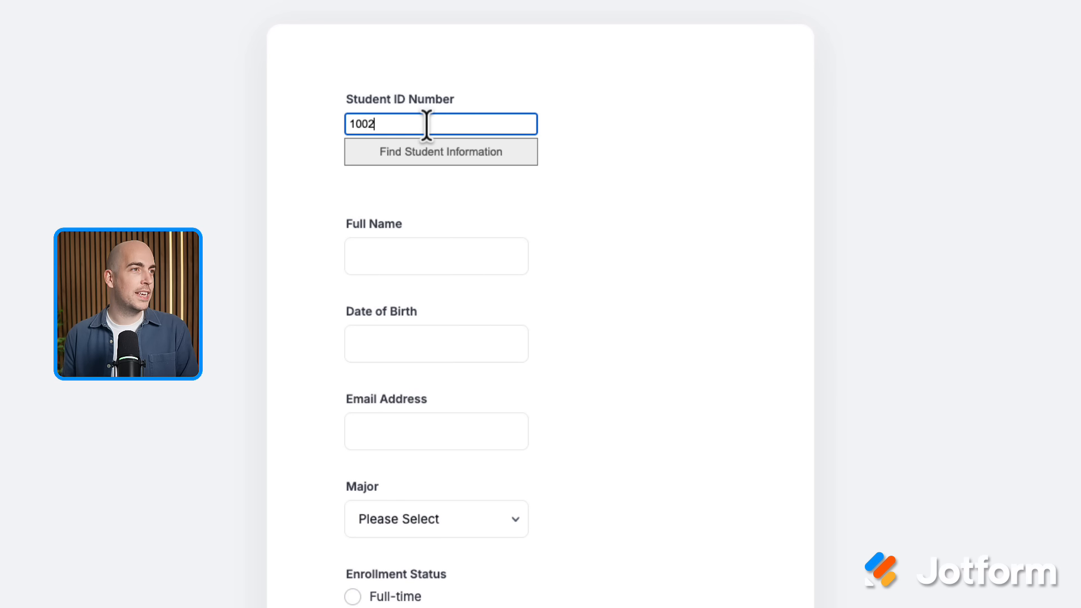
pyautogui.click(441, 158)
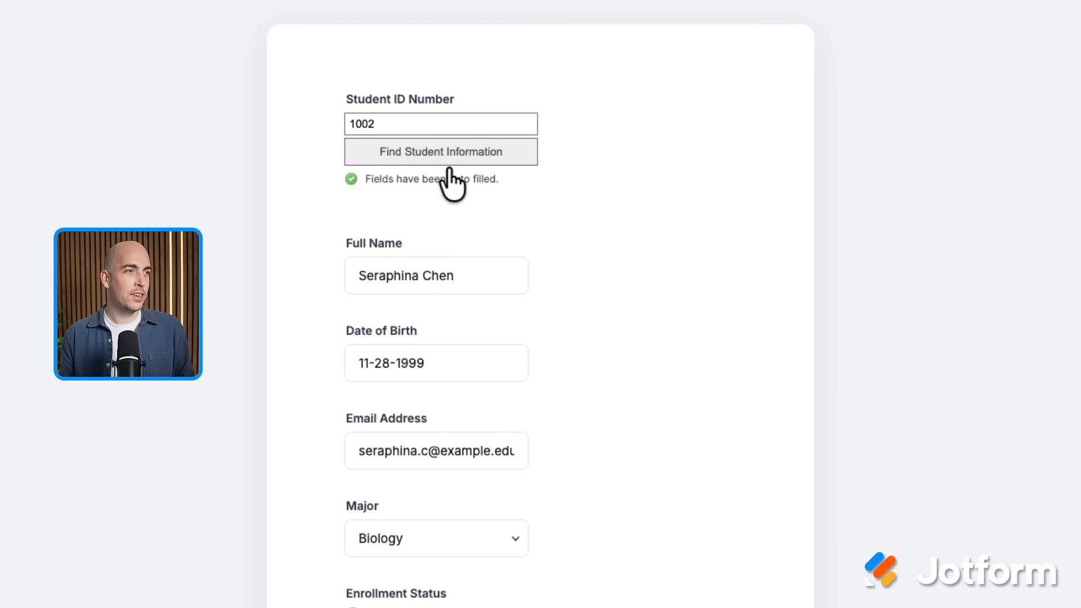